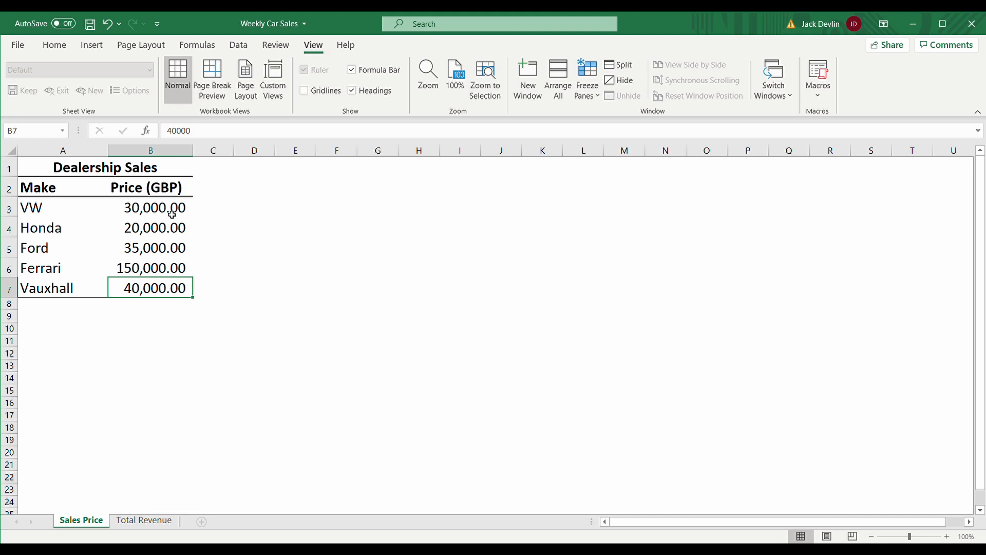
- Switch to the Total Revenue sheet and review its title and the list of makes sold in A5:A30
{"action": "key", "text": "ctrl+Page_Down"}
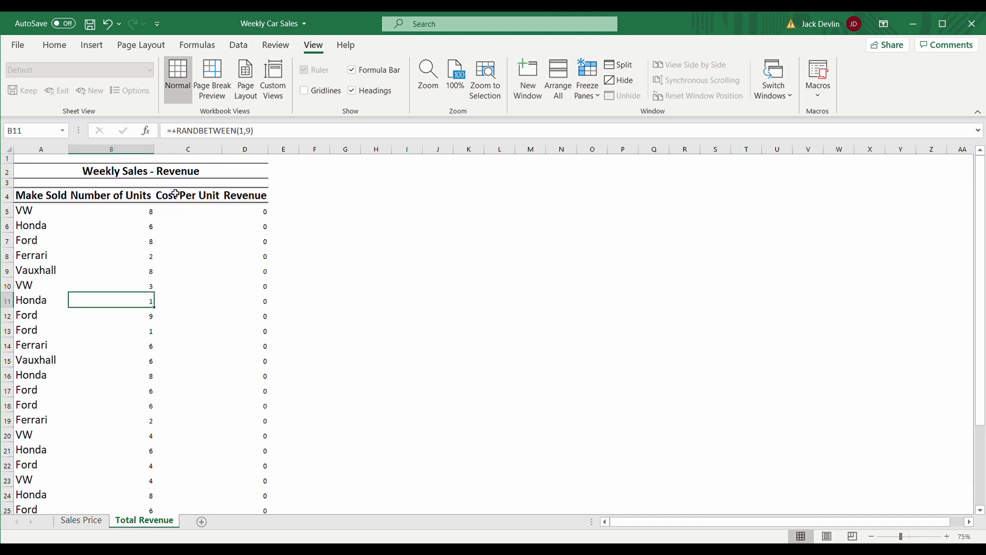
{"action": "left_click", "coordinate": [171, 179]}
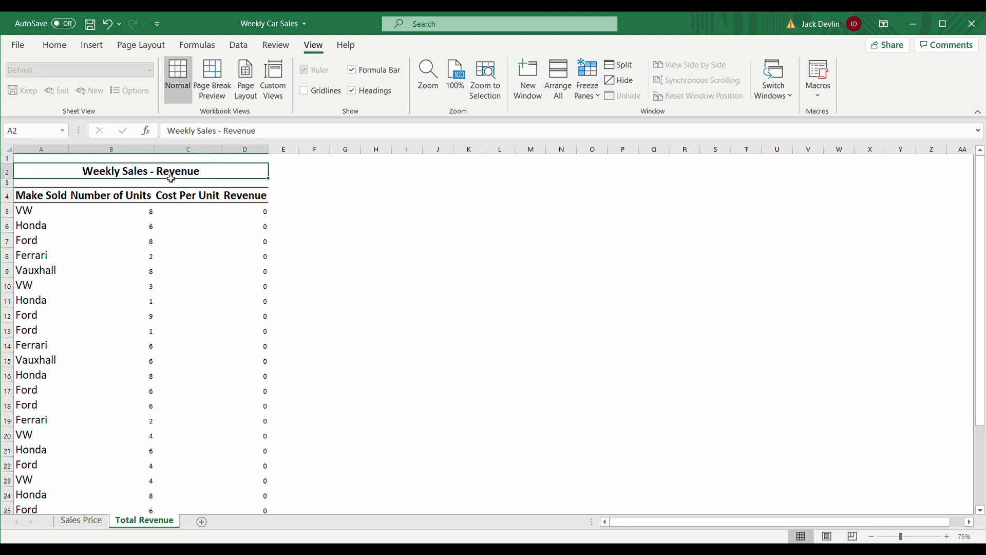
{"action": "left_click", "coordinate": [145, 217]}
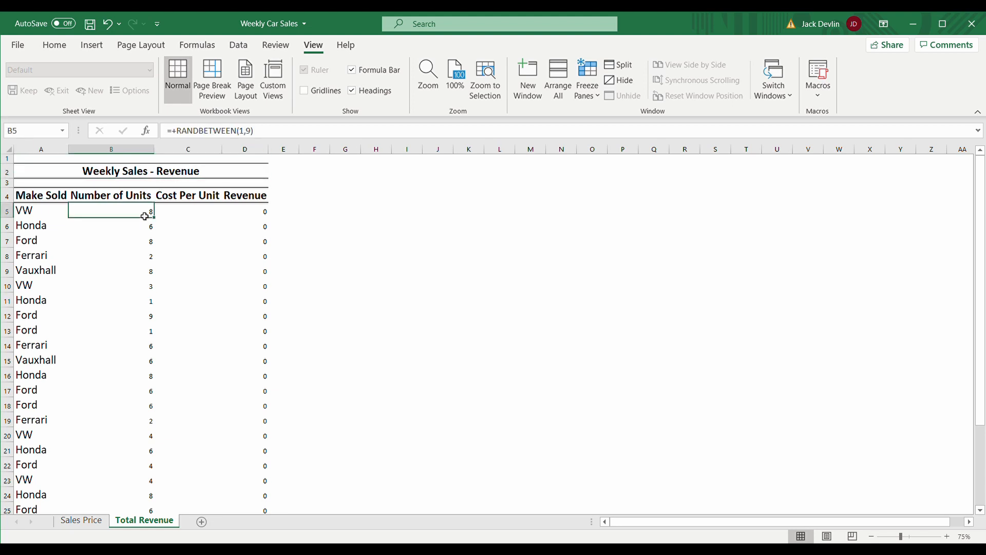
{"action": "key", "text": "Down"}
{"action": "key", "text": "Left"}
{"action": "key", "text": "Down"}
{"action": "key", "text": "Down"}
{"action": "key", "text": "Down"}
{"action": "key", "text": "Down"}
{"action": "key", "text": "Down"}
{"action": "key", "text": "Down"}
{"action": "key", "text": "Down"}
{"action": "key", "text": "Down"}
{"action": "key", "text": "Down"}
{"action": "key", "text": "Down"}
{"action": "key", "text": "Down"}
{"action": "key", "text": "Down"}
{"action": "key", "text": "Down"}
{"action": "key", "text": "Down"}
{"action": "key", "text": "Down"}
{"action": "key", "text": "Down"}
{"action": "key", "text": "Down"}
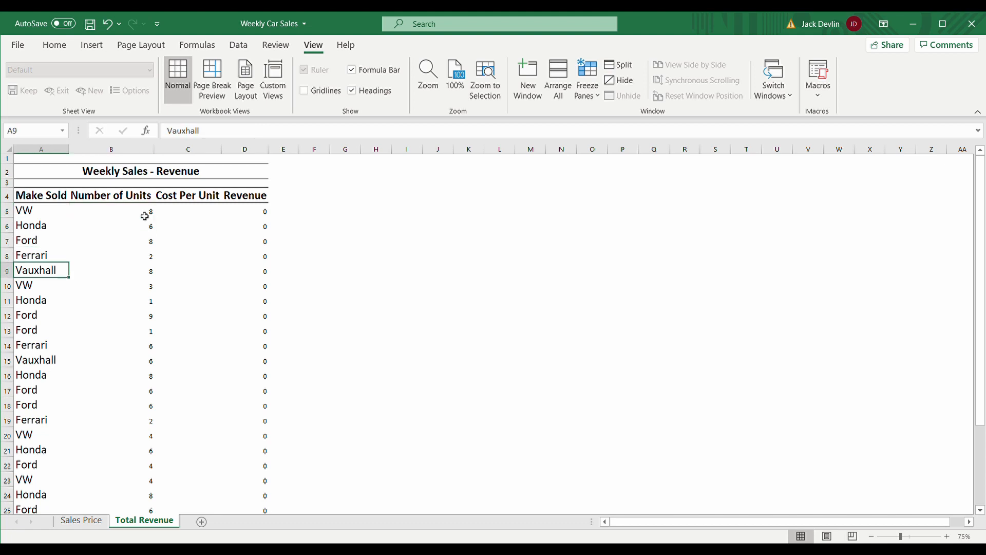
{"action": "key", "text": "Down"}
{"action": "key", "text": "Down"}
{"action": "key", "text": "Down"}
{"action": "key", "text": "Down"}
{"action": "key", "text": "Down"}
{"action": "key", "text": "Down"}
{"action": "key", "text": "Down"}
{"action": "key", "text": "Down"}
{"action": "key", "text": "Down"}
{"action": "key", "text": "Down"}
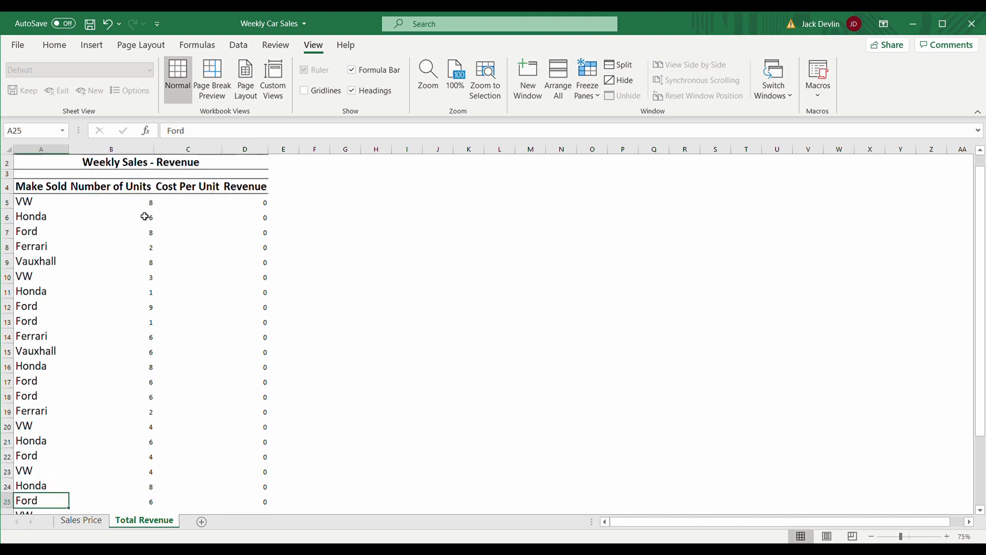
{"action": "key", "text": "Up"}
{"action": "key", "text": "Up"}
{"action": "key", "text": "Up"}
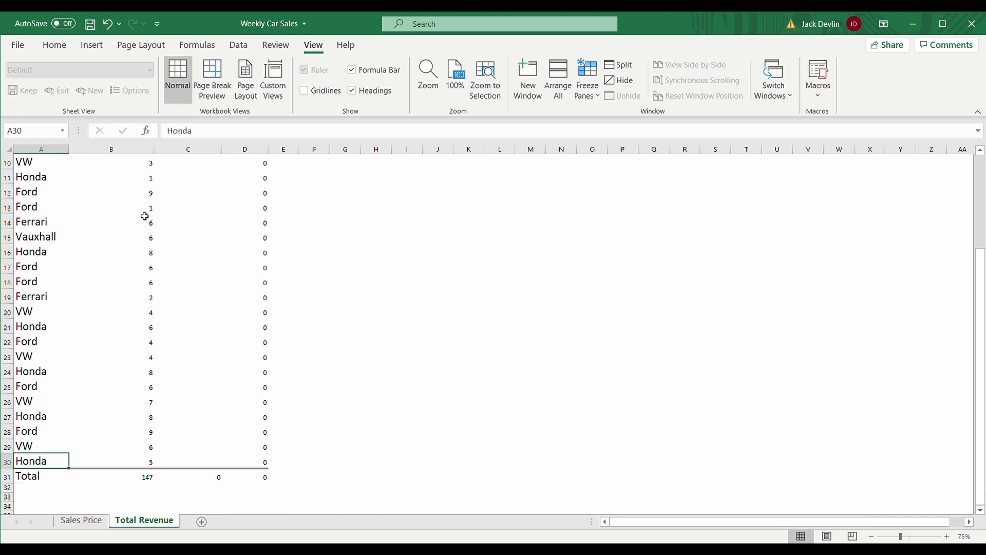
{"action": "key", "text": "shift+Up"}
{"action": "key", "text": "shift+Up"}
{"action": "key", "text": "shift+Up"}
{"action": "key", "text": "shift+Up"}
{"action": "key", "text": "shift+Up"}
{"action": "key", "text": "shift+Up"}
{"action": "key", "text": "shift+Up"}
{"action": "key", "text": "shift+Up"}
{"action": "key", "text": "shift+Up"}
{"action": "key", "text": "shift+Up"}
{"action": "key", "text": "shift+Up"}
{"action": "key", "text": "shift+Up"}
{"action": "key", "text": "shift+Up"}
{"action": "key", "text": "shift+Up"}
{"action": "key", "text": "shift+Up"}
{"action": "key", "text": "shift+Up"}
{"action": "key", "text": "shift+Up"}
{"action": "key", "text": "shift+Up"}
{"action": "key", "text": "shift+Up"}
{"action": "key", "text": "shift+Up"}
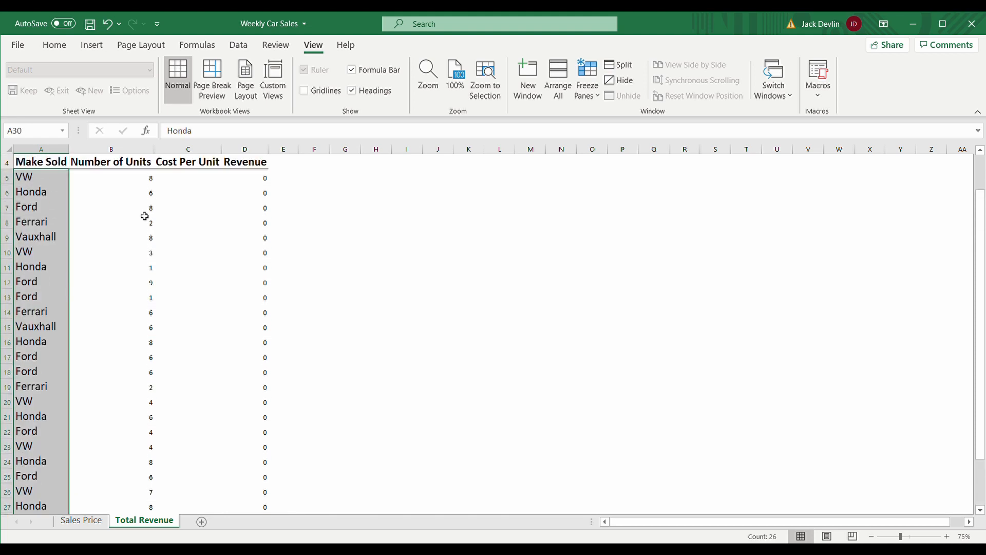
- Examine the units total in B31, the Cost Per Unit column and the revenue formula in D5
{"action": "key", "text": "Right"}
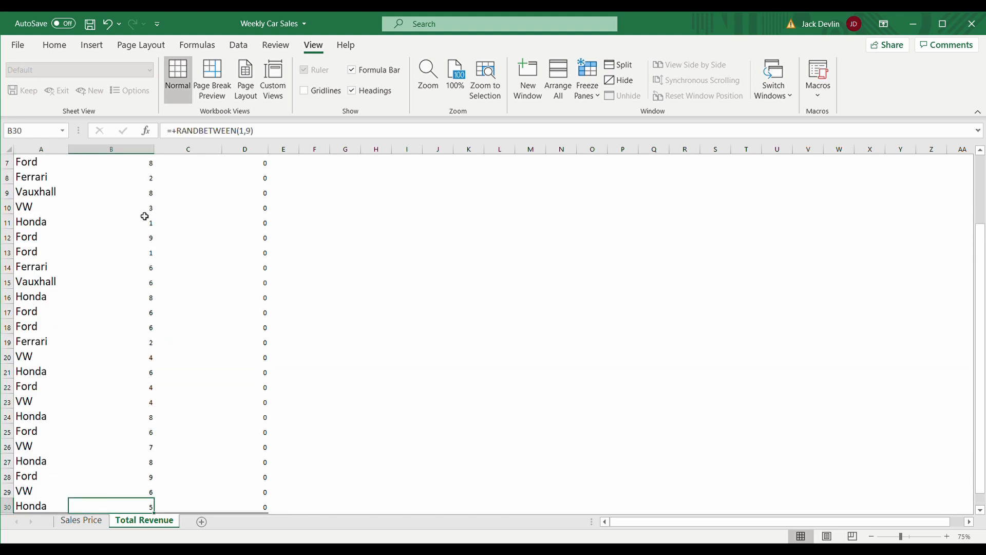
{"action": "key", "text": "Down"}
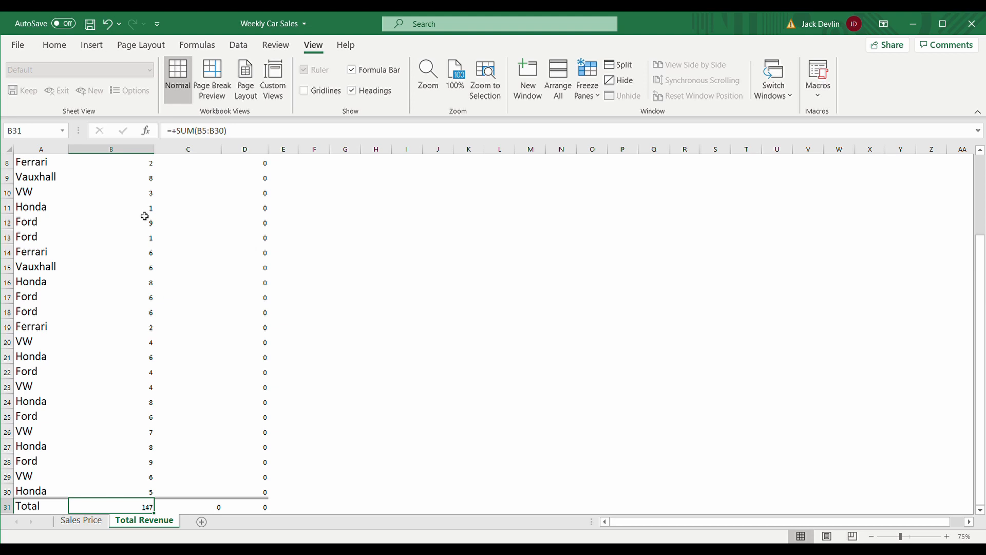
{"action": "key", "text": "Right"}
{"action": "key", "text": "ctrl+Up"}
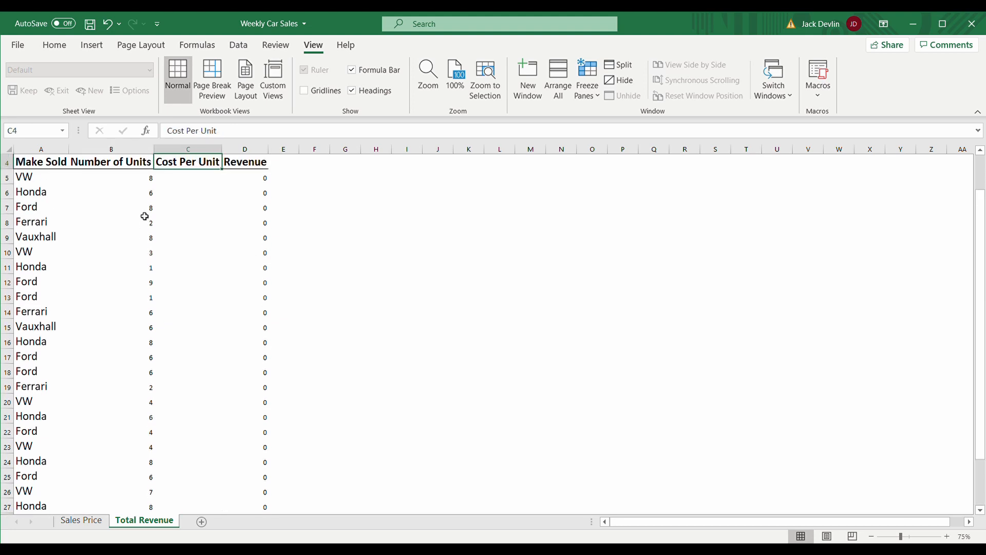
{"action": "key", "text": "Down"}
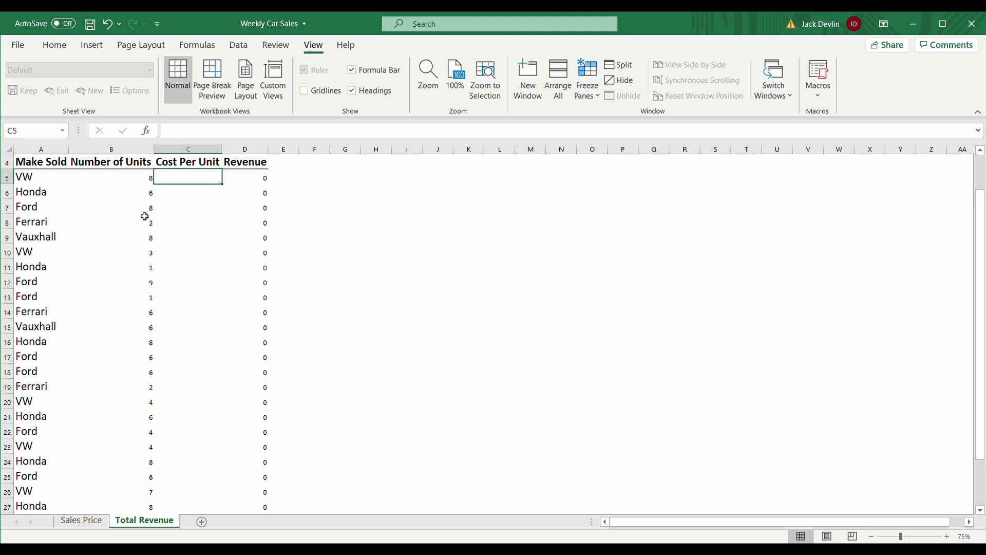
{"action": "key", "text": "Right"}
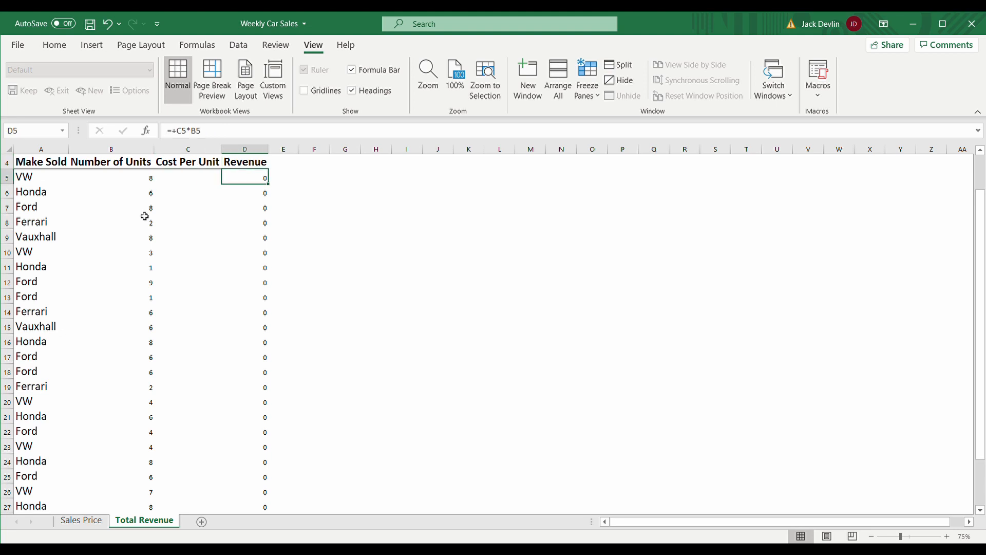
{"action": "key", "text": "F2"}
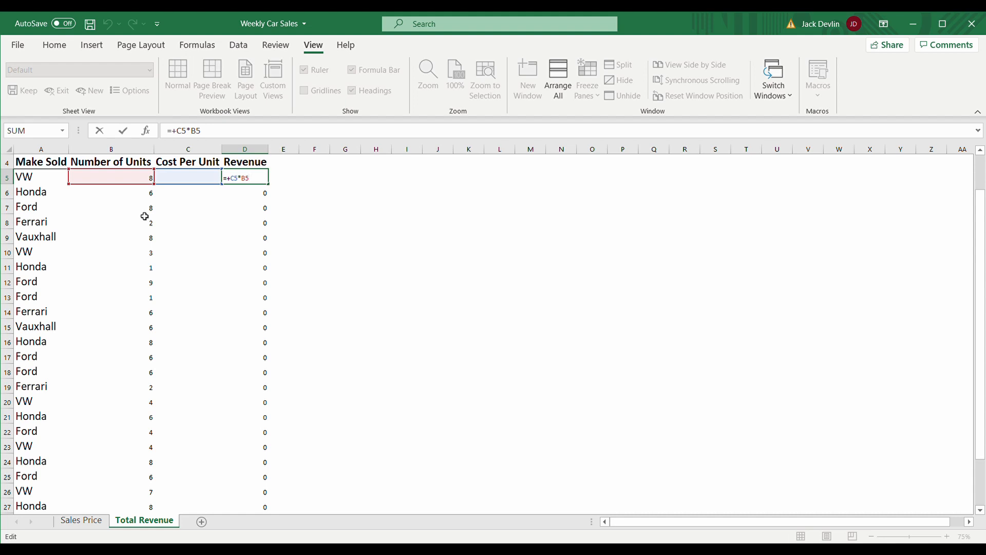
{"action": "key", "text": "Return"}
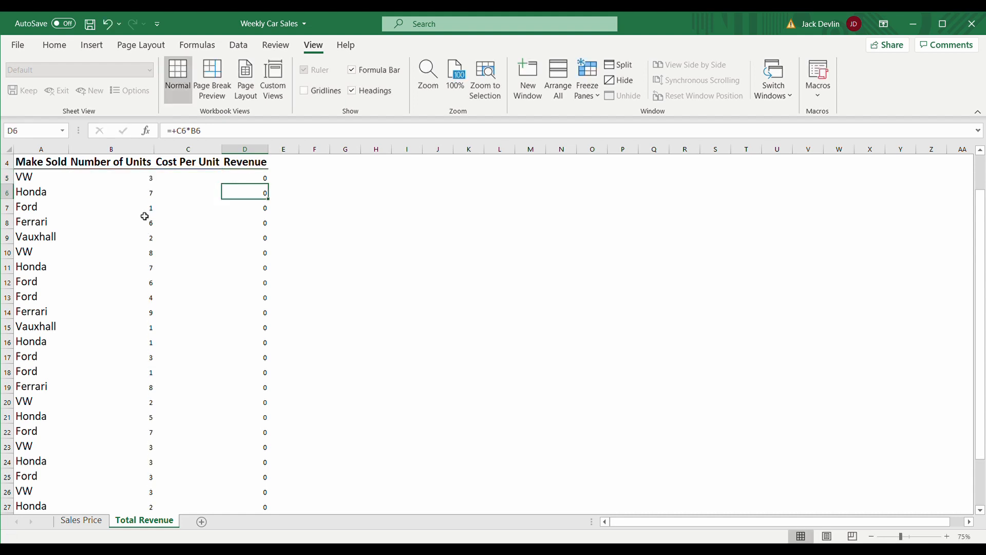
- Check the total formulas for revenue and units in row 31 and the revenue formula in D30
{"action": "key", "text": "ctrl+Down"}
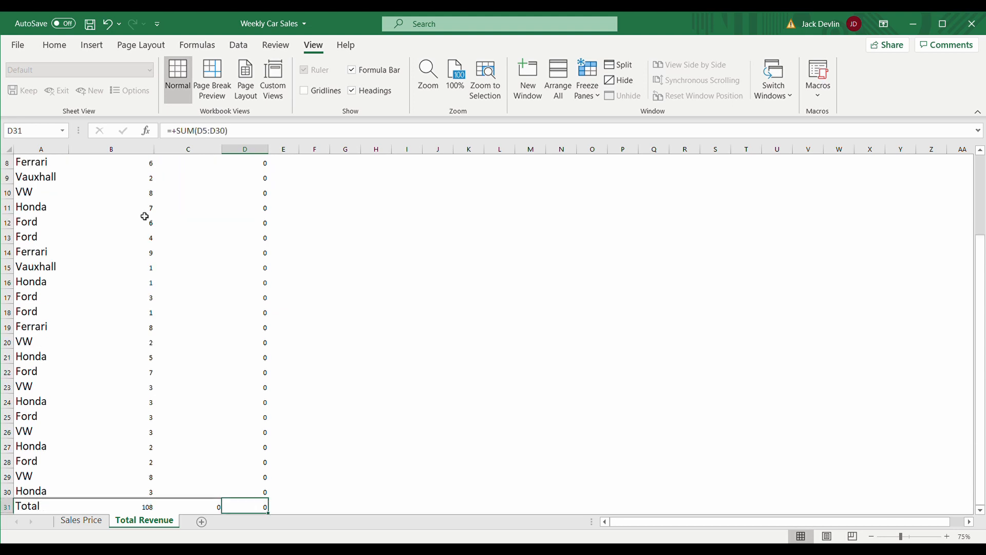
{"action": "key", "text": "Left"}
{"action": "key", "text": "Left"}
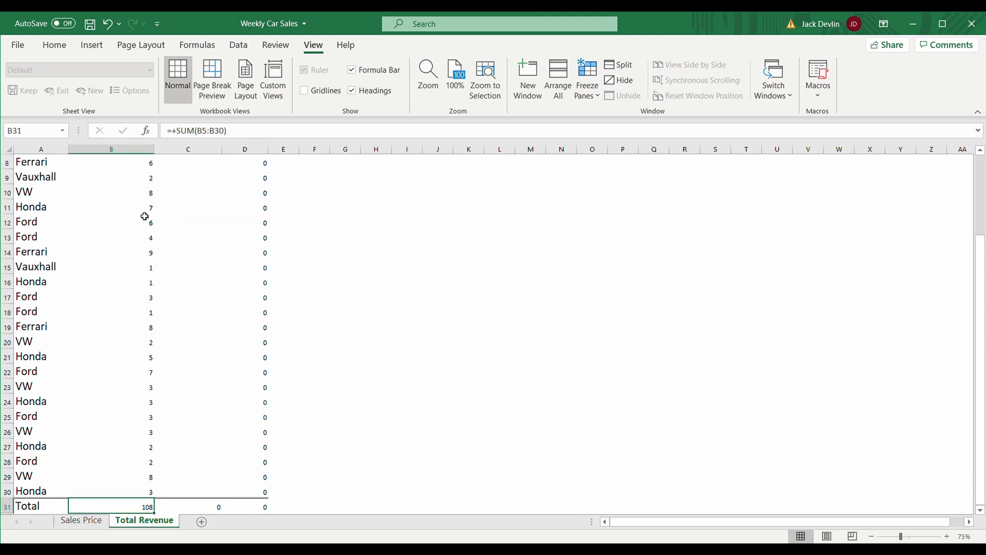
{"action": "key", "text": "Up"}
{"action": "key", "text": "Right"}
{"action": "key", "text": "Right"}
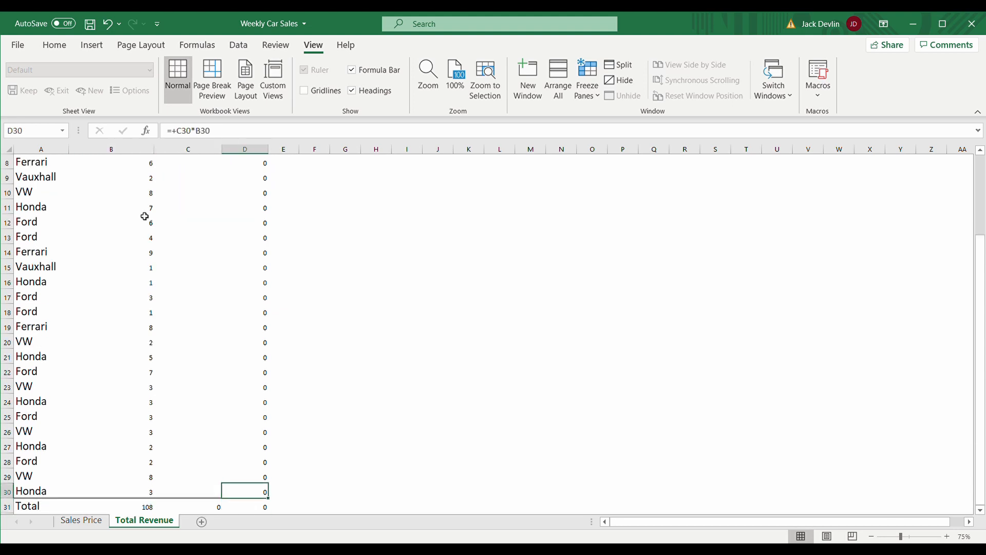
{"action": "key", "text": "ctrl+Up"}
{"action": "key", "text": "ctrl+Up"}
{"action": "key", "text": "Down"}
{"action": "key", "text": "Down"}
{"action": "key", "text": "Down"}
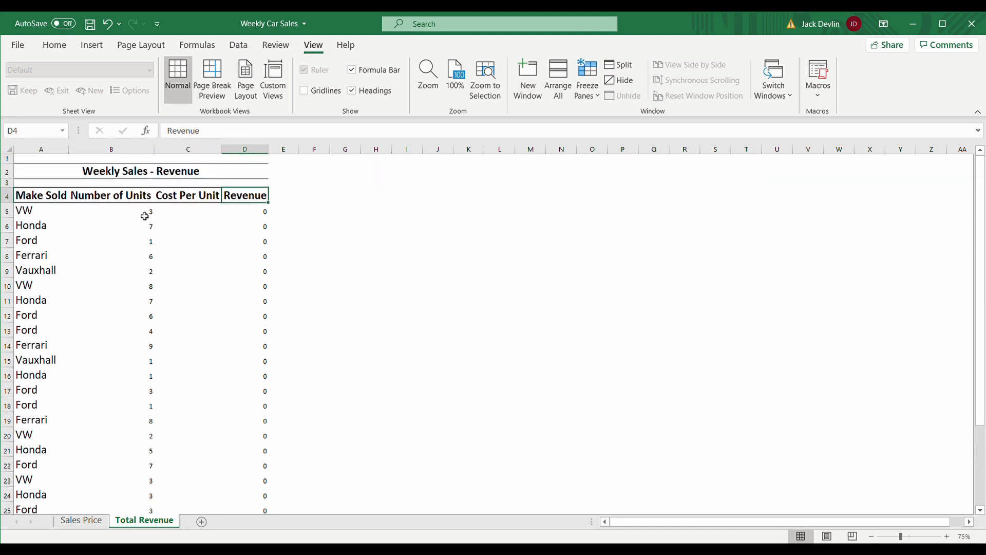
- Start a VLOOKUP formula in cell C5 under Cost Per Unit, using A5 as the lookup value
{"action": "key", "text": "Left"}
{"action": "key", "text": "Down"}
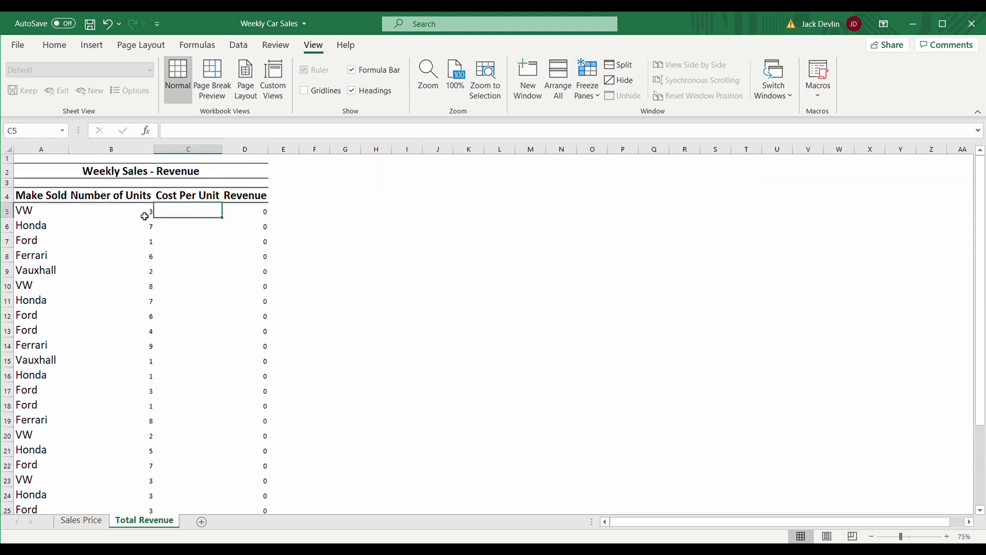
{"action": "type", "text": "+VLOOKUP("}
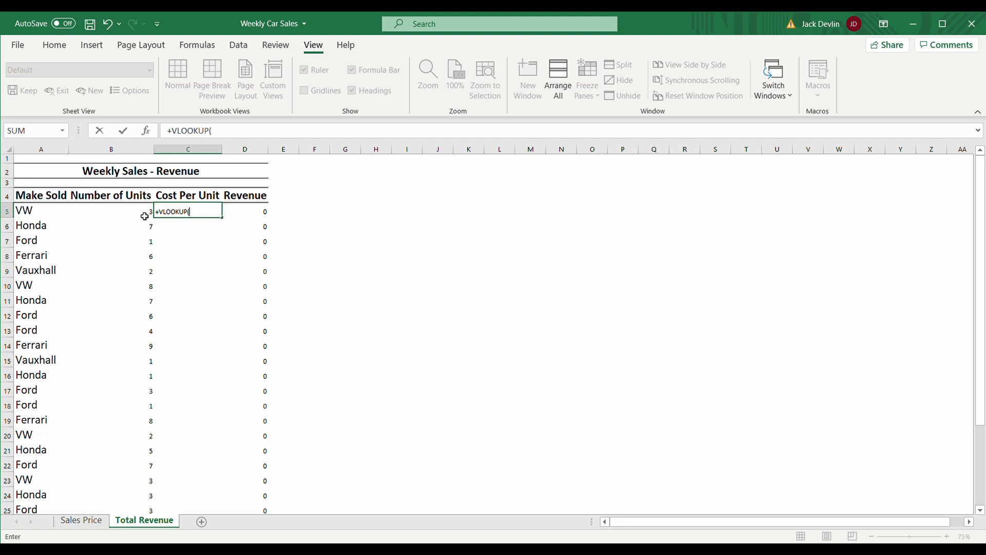
{"action": "left_click", "coordinate": [144, 217]}
{"action": "key", "text": "Left"}
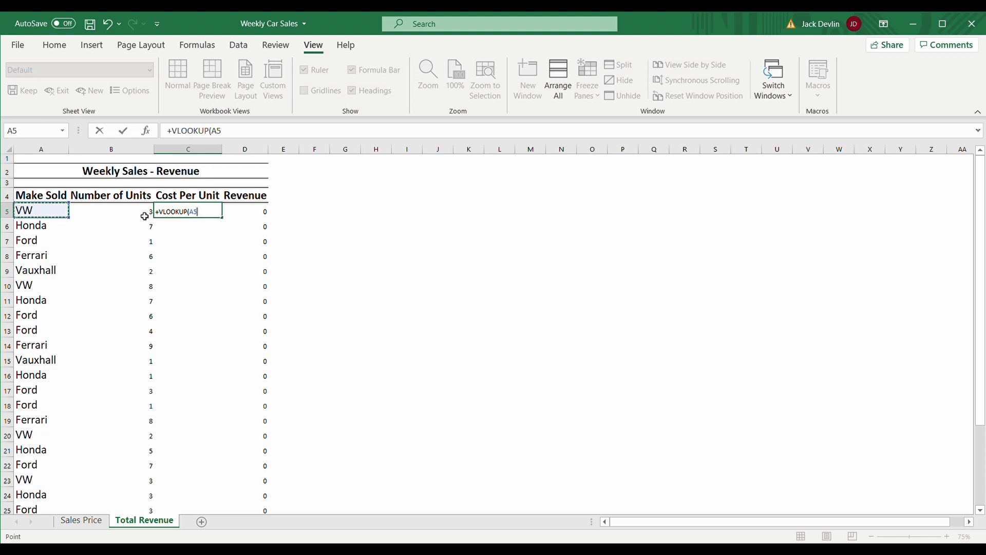
{"action": "type", "text": ","}
- Set the VLOOKUP table array to the Sales Price sheet's makes and prices as the absolute range $A$3:$B$7
{"action": "key", "text": "ctrl+Page_Up"}
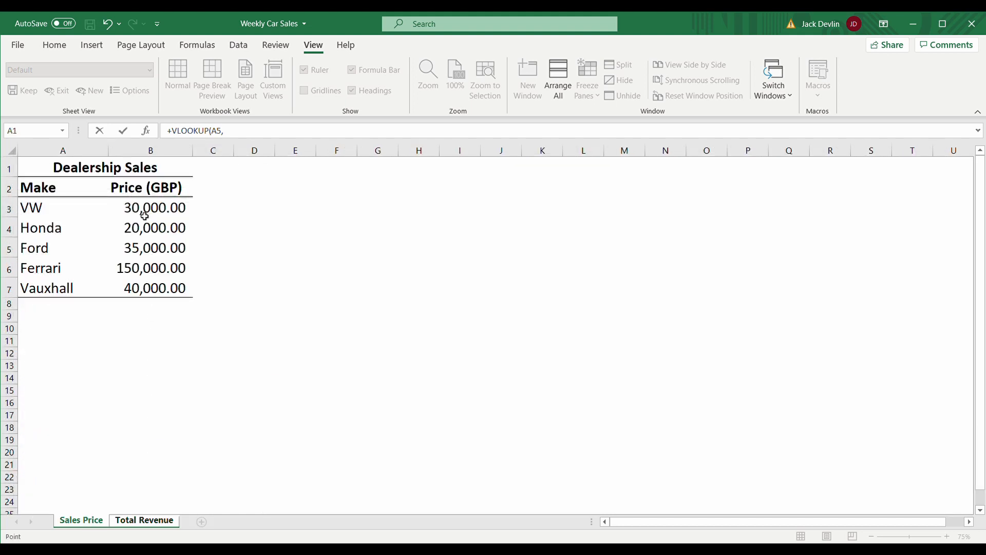
{"action": "key", "text": "Down"}
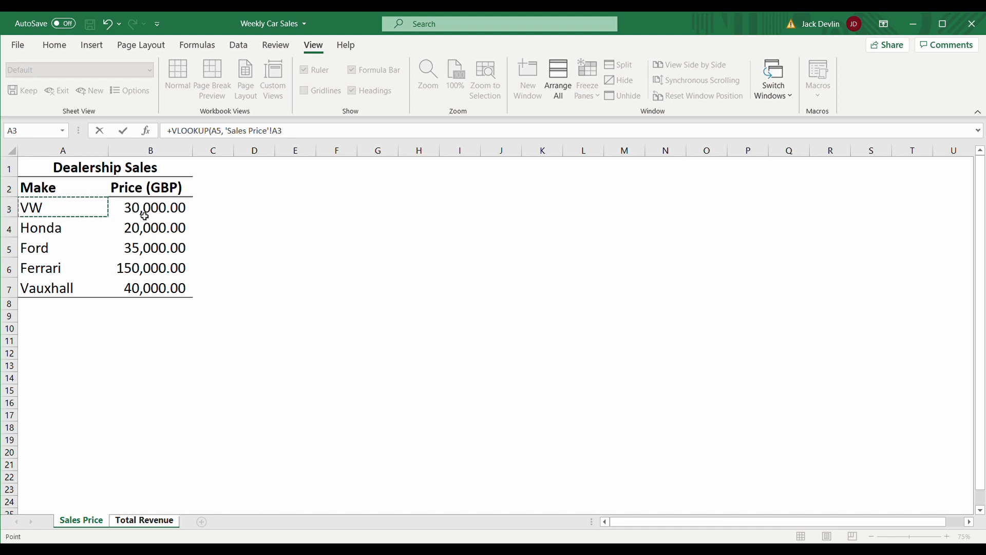
{"action": "key", "text": "shift+Right"}
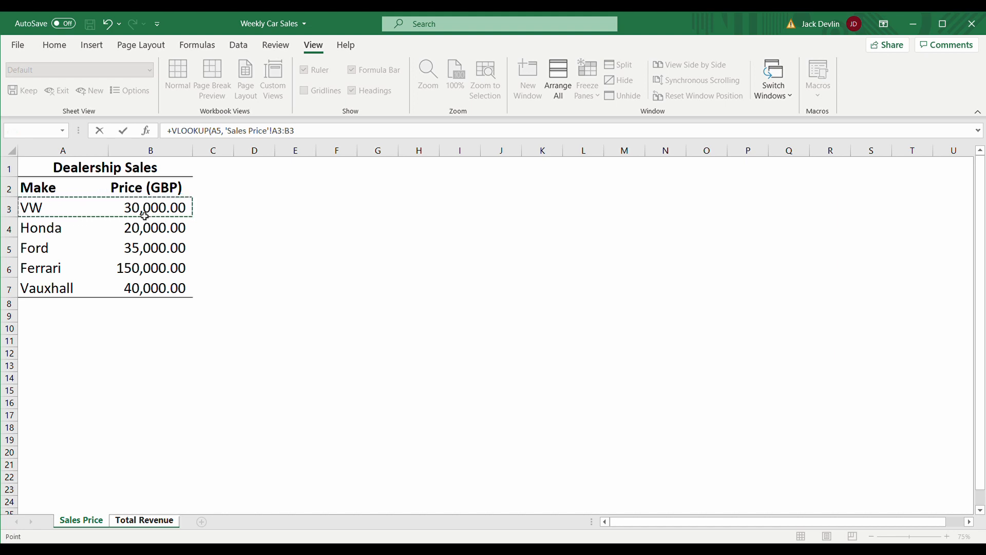
{"action": "key", "text": "shift+Down"}
{"action": "key", "text": "shift+Down"}
{"action": "key", "text": "shift+Down"}
{"action": "key", "text": "shift+Down"}
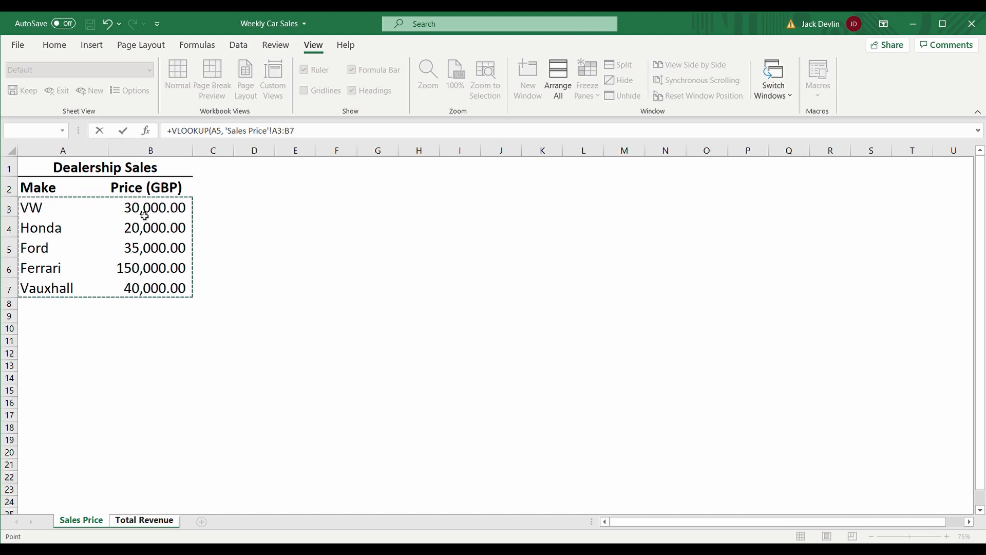
{"action": "key", "text": "F4"}
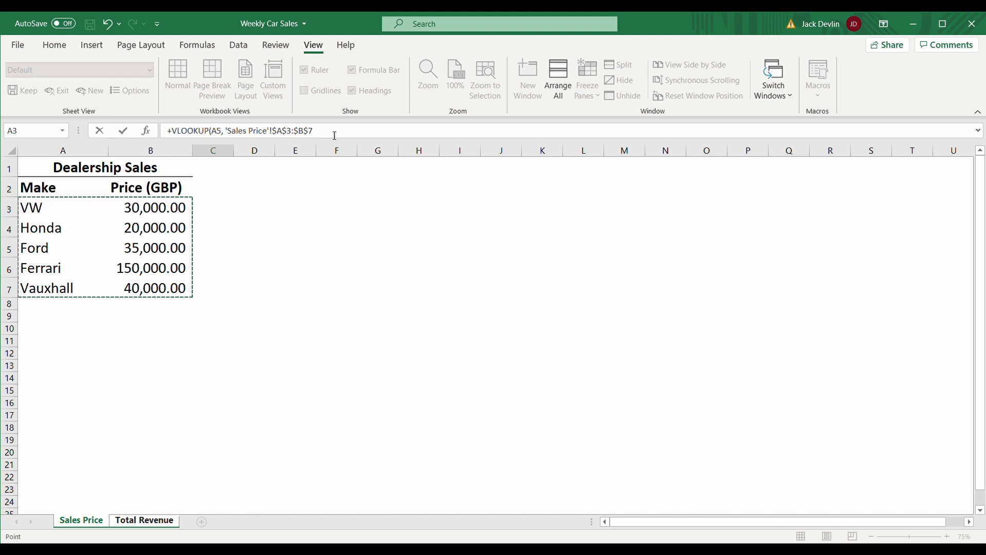
- Complete the VLOOKUP with column index 2 and FALSE for an exact match, and commit the formula
{"action": "type", "text": ", 2, F"}
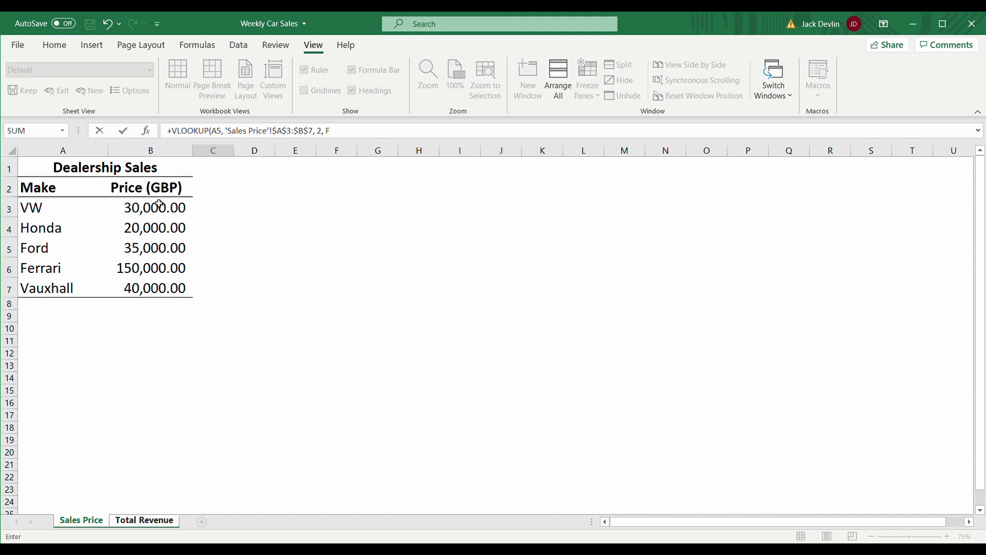
{"action": "type", "text": "LSE"}
{"action": "key", "text": "Return"}
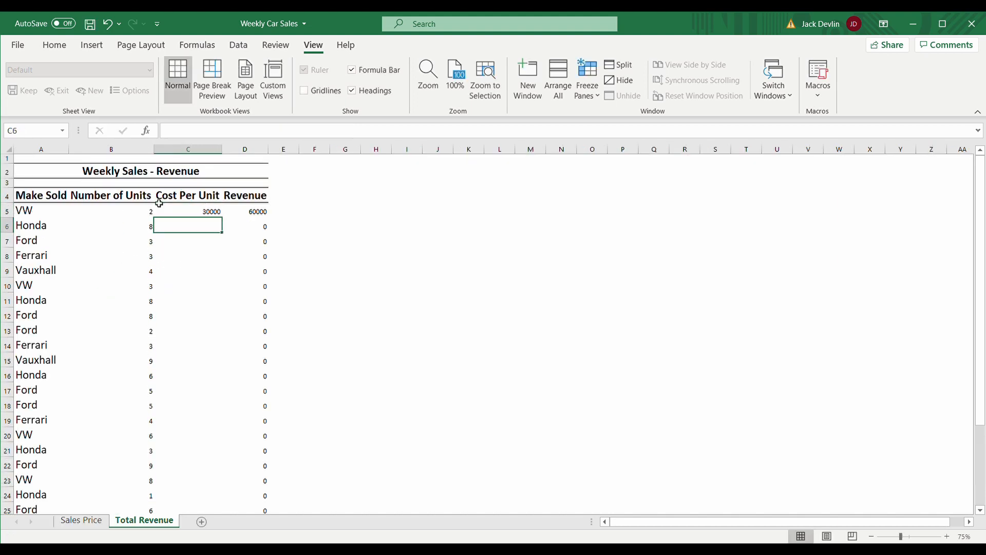
- Apply the comma number style to the VW cost per unit in C5
{"action": "left_click", "coordinate": [210, 211]}
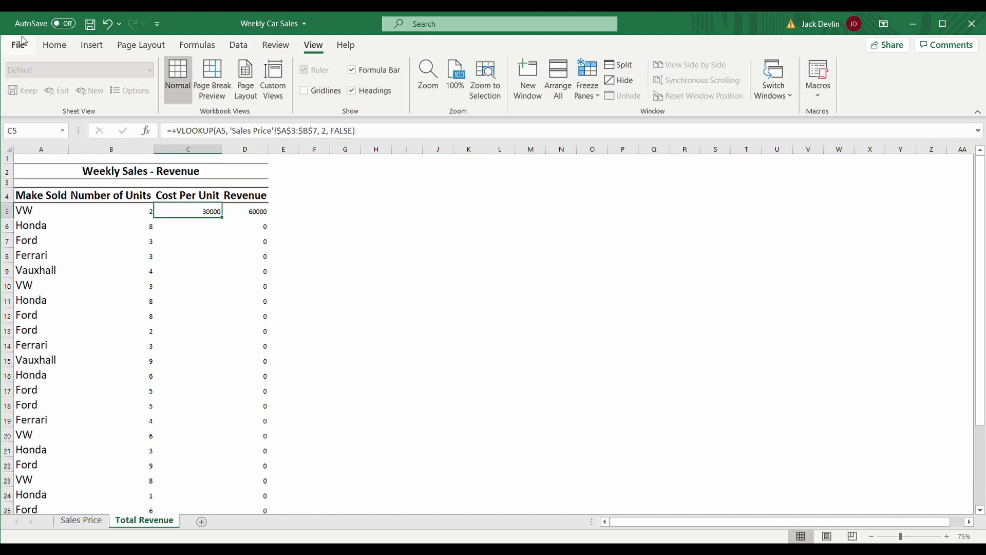
{"action": "left_click", "coordinate": [54, 44]}
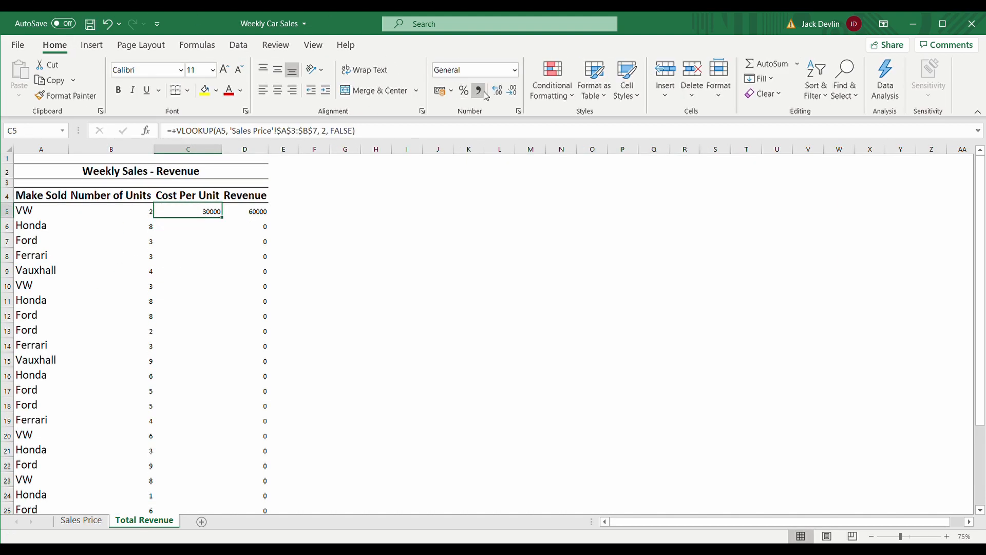
{"action": "left_click", "coordinate": [478, 90]}
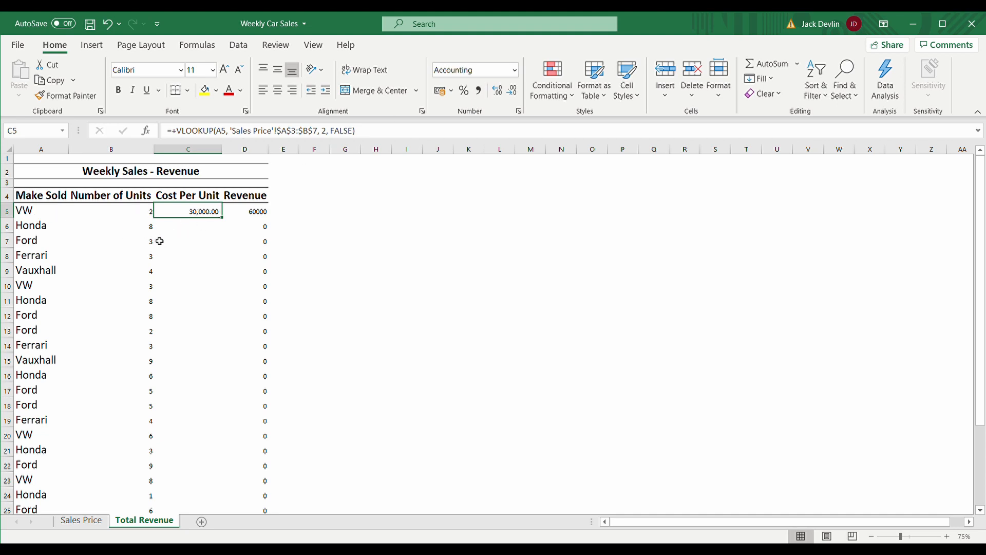
- Check the VW price on the Sales Price sheet, and fill the Cost Per Unit formula in Total Revenue from C5 down to C30
{"action": "key", "text": "ctrl+Page_Up"}
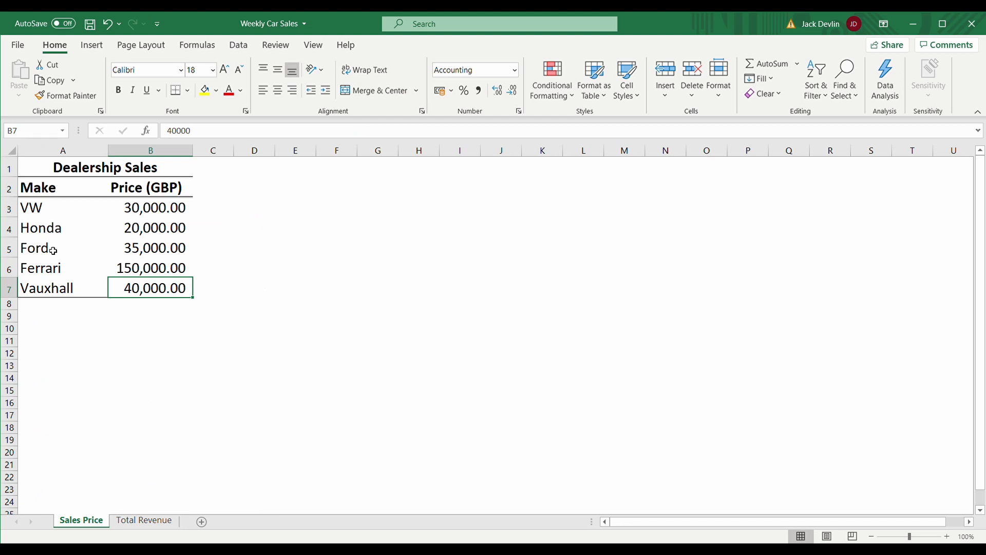
{"action": "left_click", "coordinate": [172, 211]}
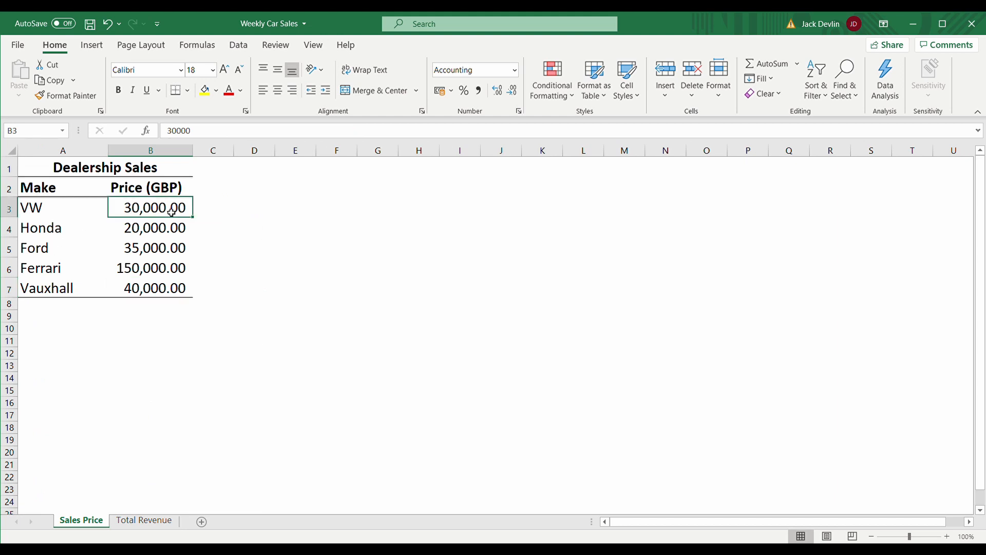
{"action": "key", "text": "ctrl+Page_Down"}
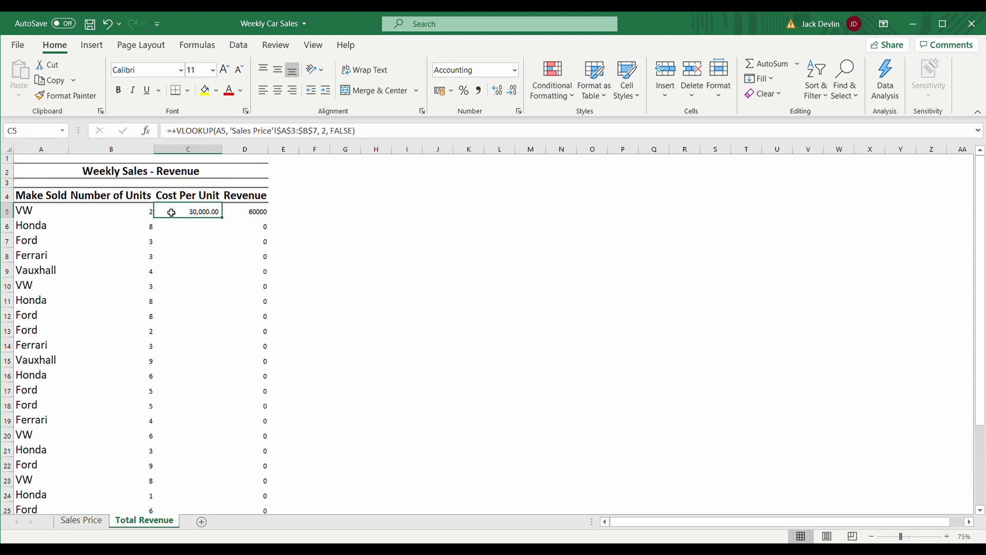
{"action": "double_click", "coordinate": [224, 219]}
{"action": "scroll", "coordinate": [180, 344], "scroll_direction": "down", "scroll_amount": 7}
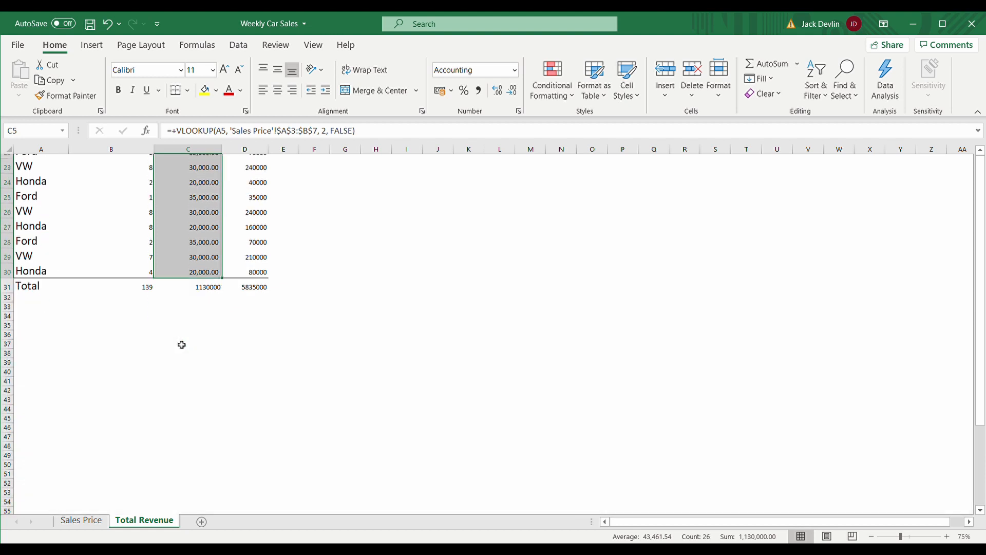
- Check row 19's Ferrari entry: its VLOOKUP cost per unit, its number of units and the revenue formula in D19
{"action": "scroll", "coordinate": [181, 344], "scroll_direction": "up", "scroll_amount": 3}
{"action": "scroll", "coordinate": [181, 344], "scroll_direction": "up", "scroll_amount": 2}
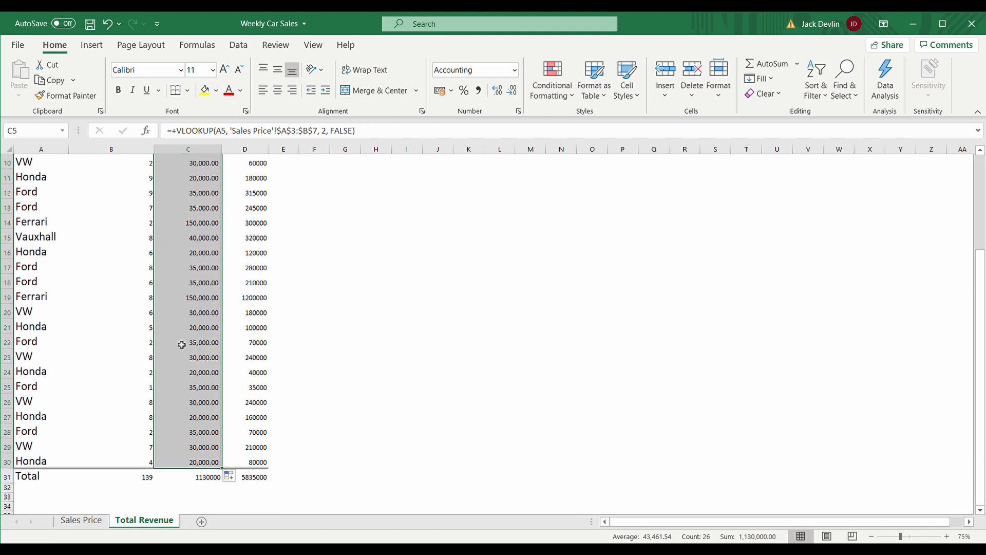
{"action": "left_click", "coordinate": [39, 299]}
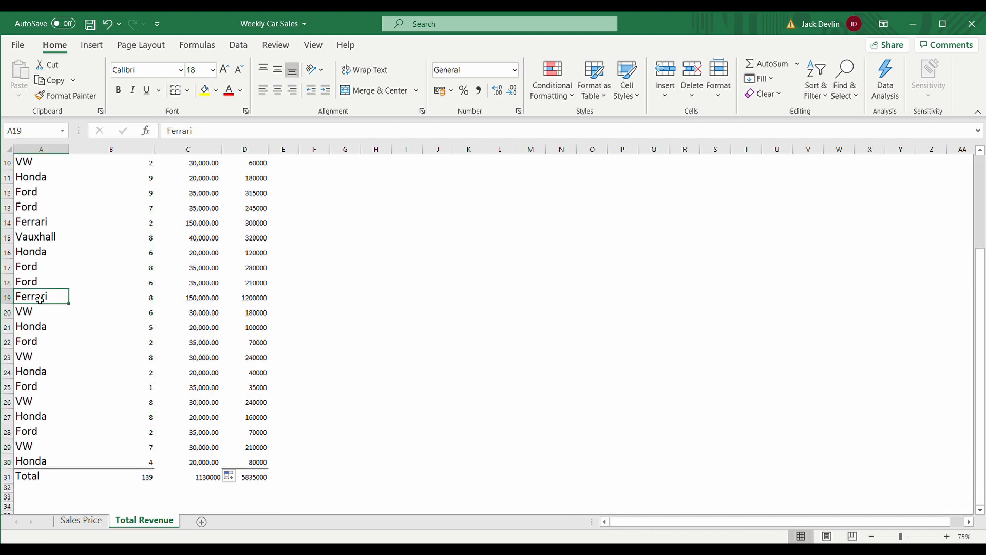
{"action": "key", "text": "Right"}
{"action": "key", "text": "Right"}
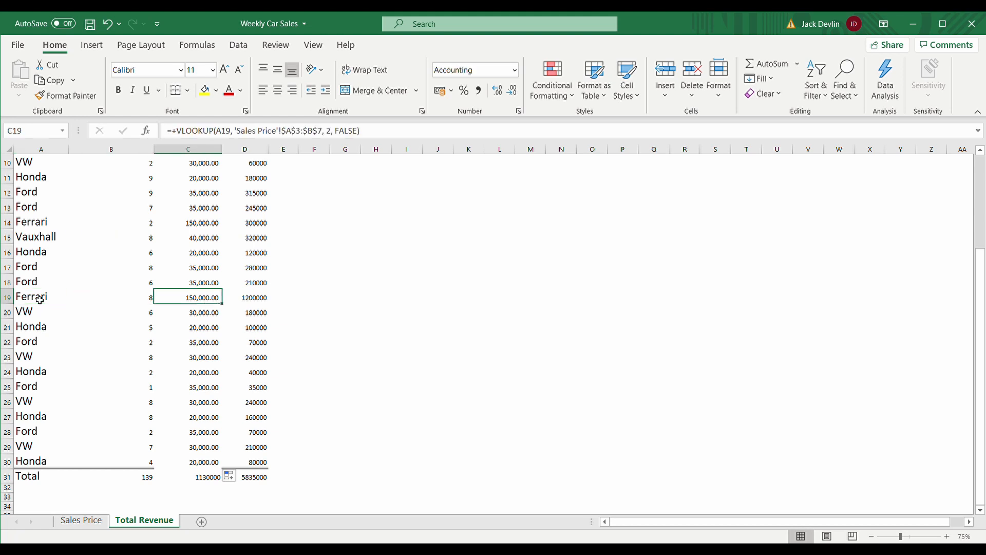
{"action": "key", "text": "Left"}
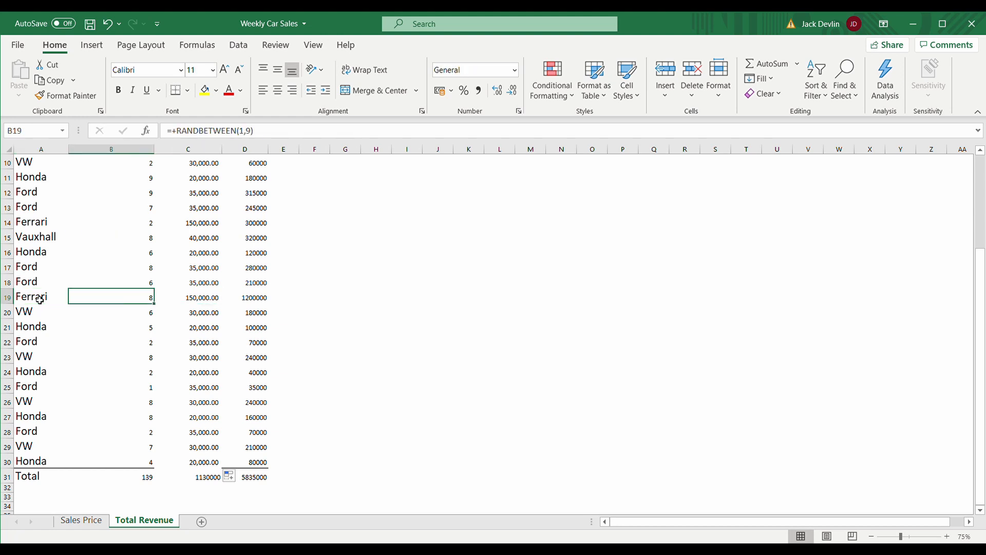
{"action": "key", "text": "Right"}
{"action": "key", "text": "Right"}
{"action": "key", "text": "F2"}
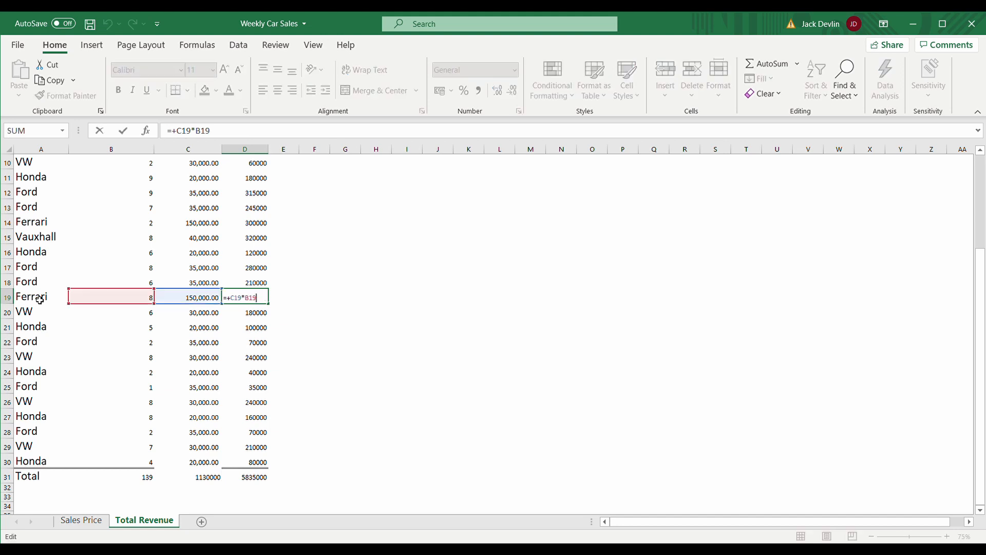
{"action": "key", "text": "Return"}
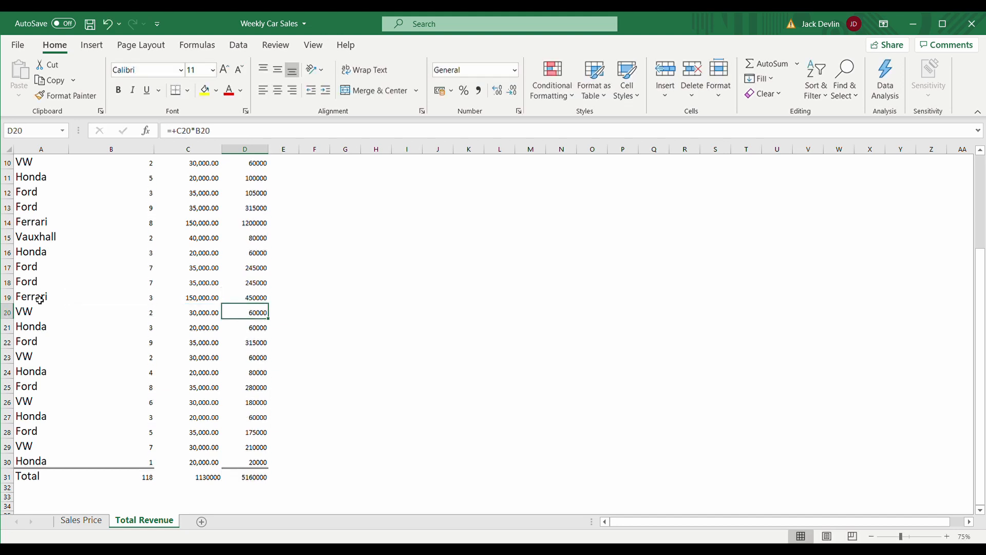
- Inspect the RANDBETWEEN formula behind the Number of Units column, opening it in B5
{"action": "key", "text": "Left"}
{"action": "key", "text": "Left"}
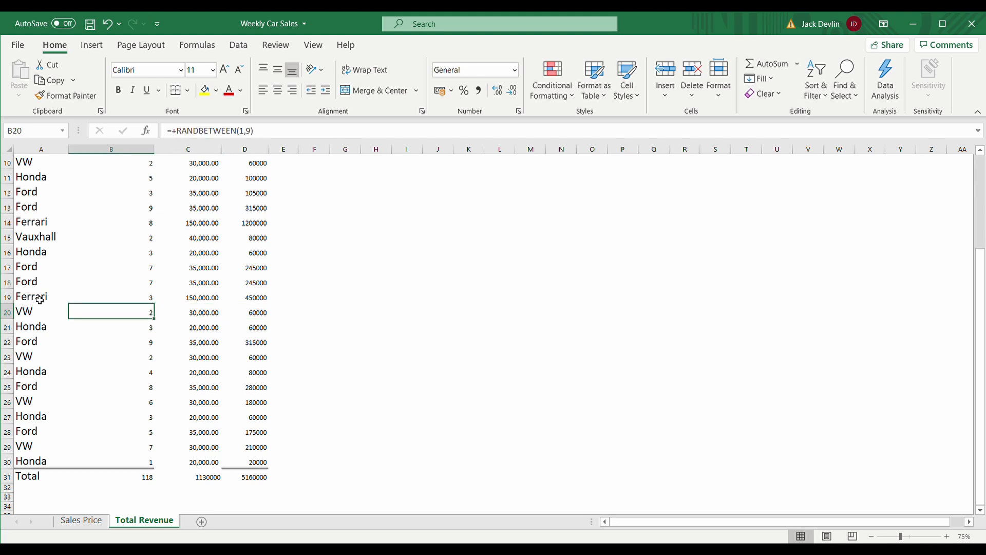
{"action": "key", "text": "Up"}
{"action": "key", "text": "Up"}
{"action": "key", "text": "Up"}
{"action": "key", "text": "Up"}
{"action": "key", "text": "Up"}
{"action": "key", "text": "Up"}
{"action": "key", "text": "Up"}
{"action": "key", "text": "Up"}
{"action": "key", "text": "Up"}
{"action": "key", "text": "Up"}
{"action": "key", "text": "Up"}
{"action": "key", "text": "Up"}
{"action": "key", "text": "Up"}
{"action": "key", "text": "Up"}
{"action": "key", "text": "Up"}
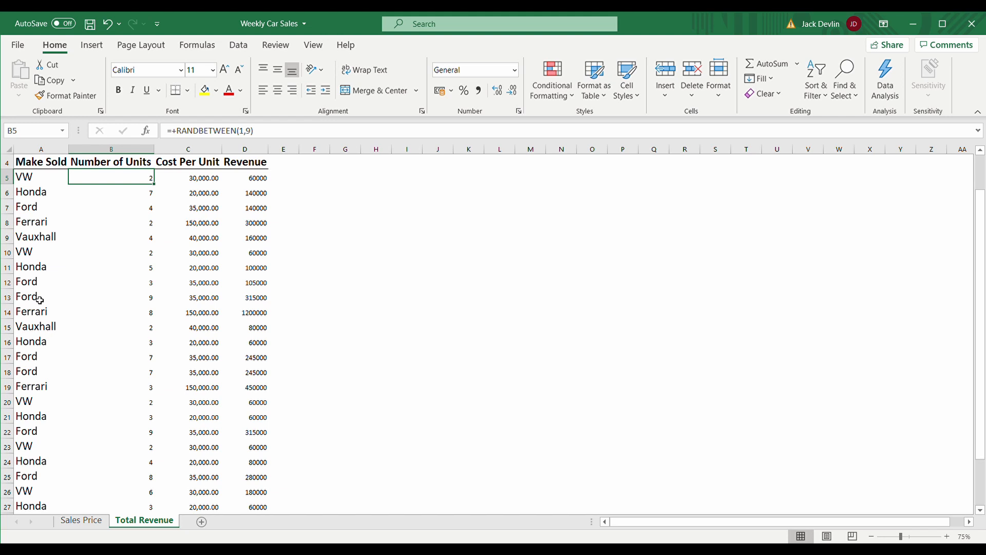
{"action": "key", "text": "F2"}
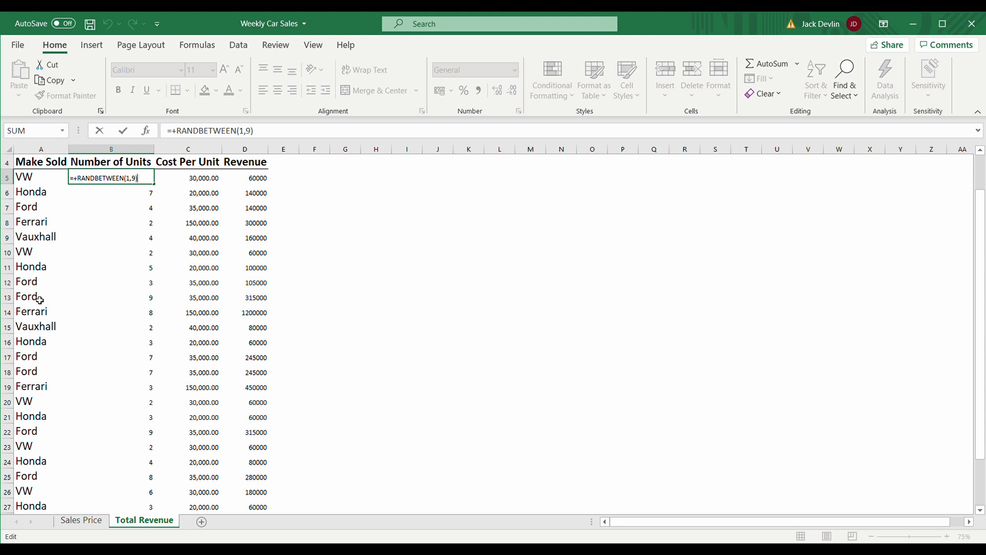
{"action": "key", "text": "Return"}
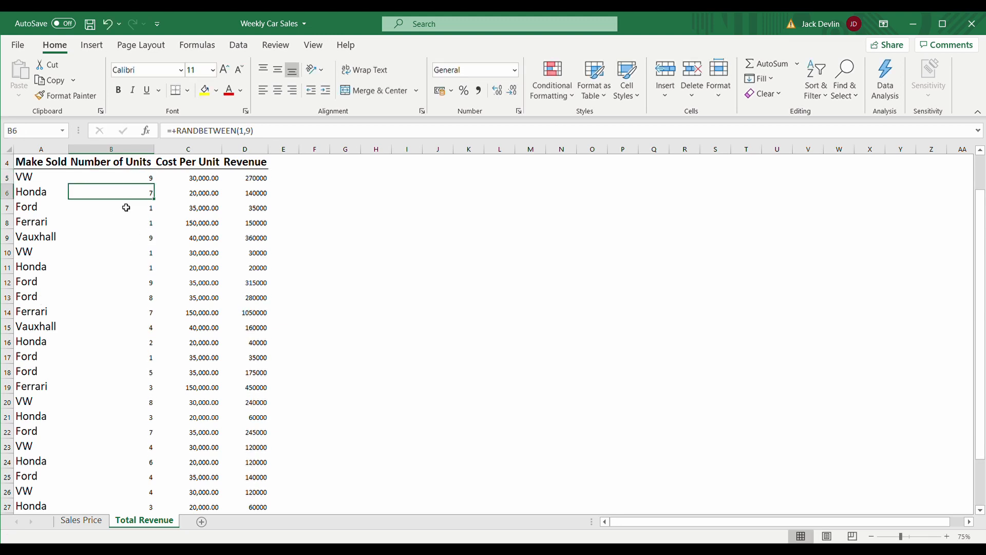
- Copy the Number of Units formulas in B5:B30 and paste them in place as fixed values
{"action": "key", "text": "Up"}
{"action": "key", "text": "ctrl+shift+Down"}
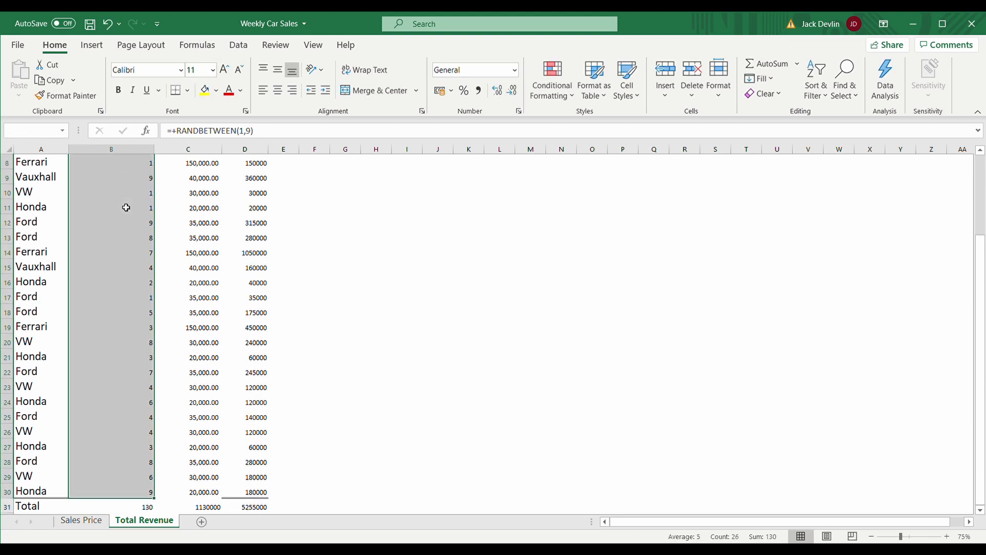
{"action": "key", "text": "ctrl+c"}
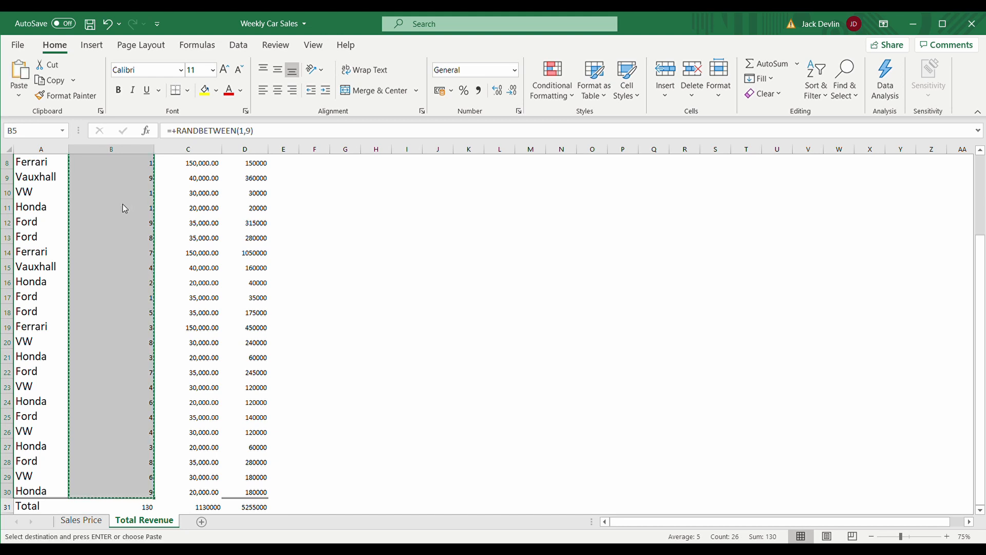
{"action": "left_click", "coordinate": [173, 245]}
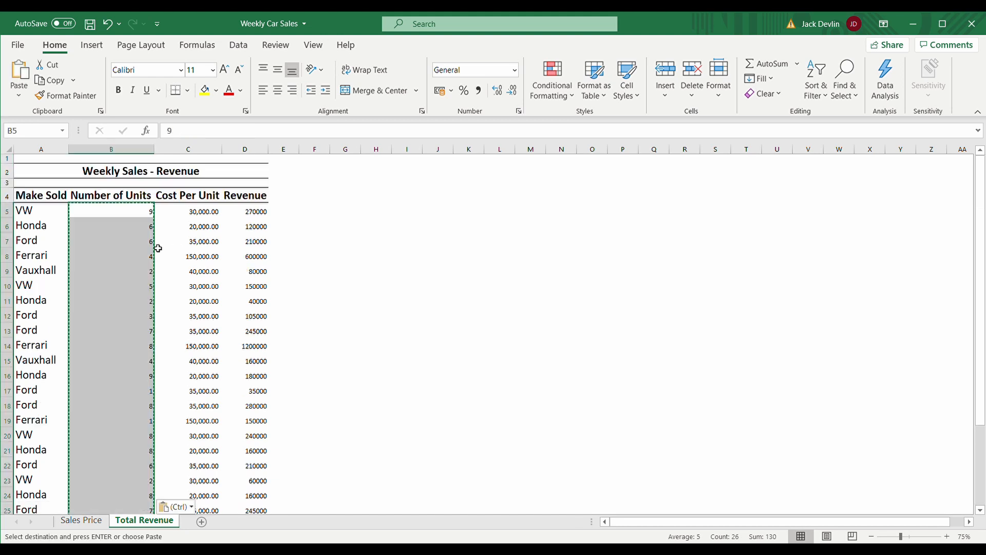
{"action": "left_click", "coordinate": [139, 233]}
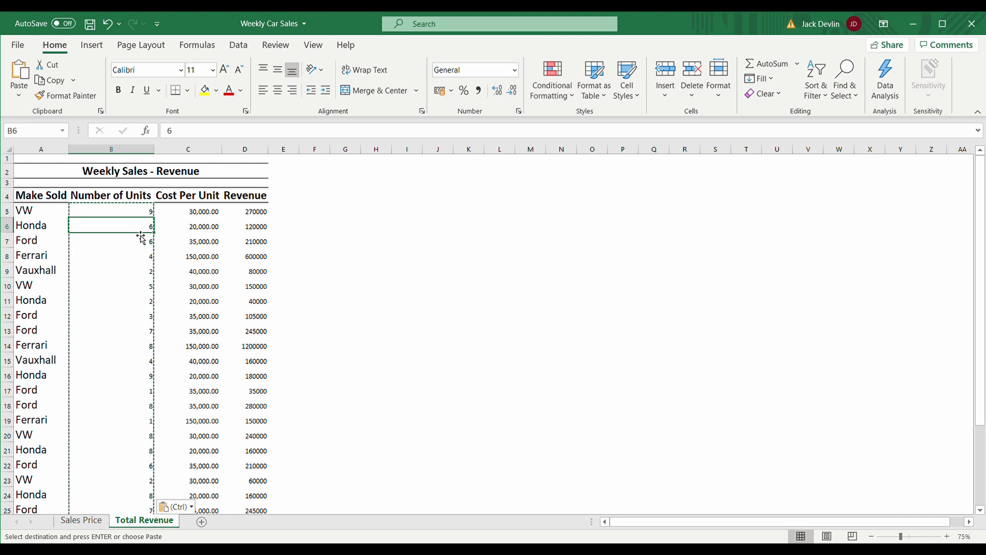
- Apply the comma number style to the Cost Per Unit total in C31, and clear that cell's contents
{"action": "key", "text": "ctrl+Down"}
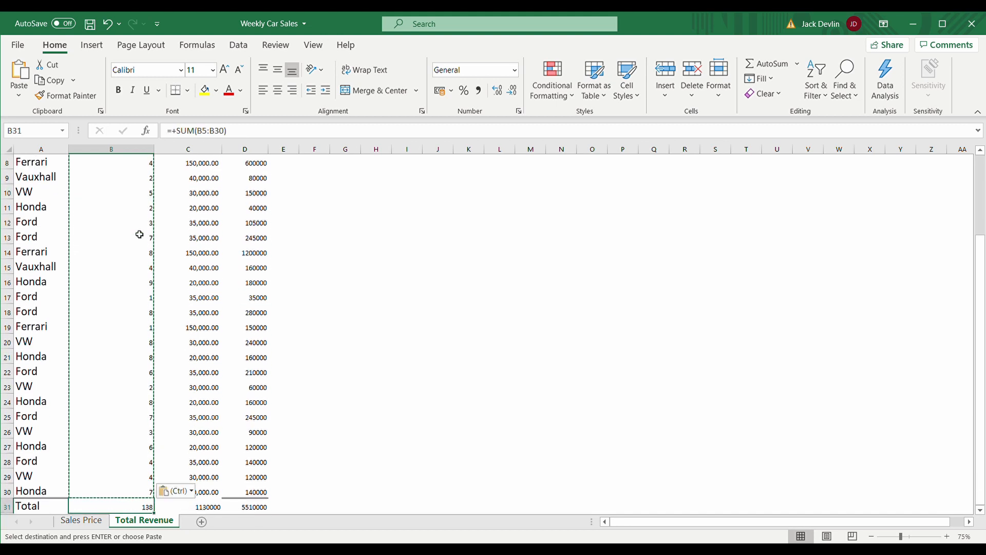
{"action": "key", "text": "Down"}
{"action": "key", "text": "Up"}
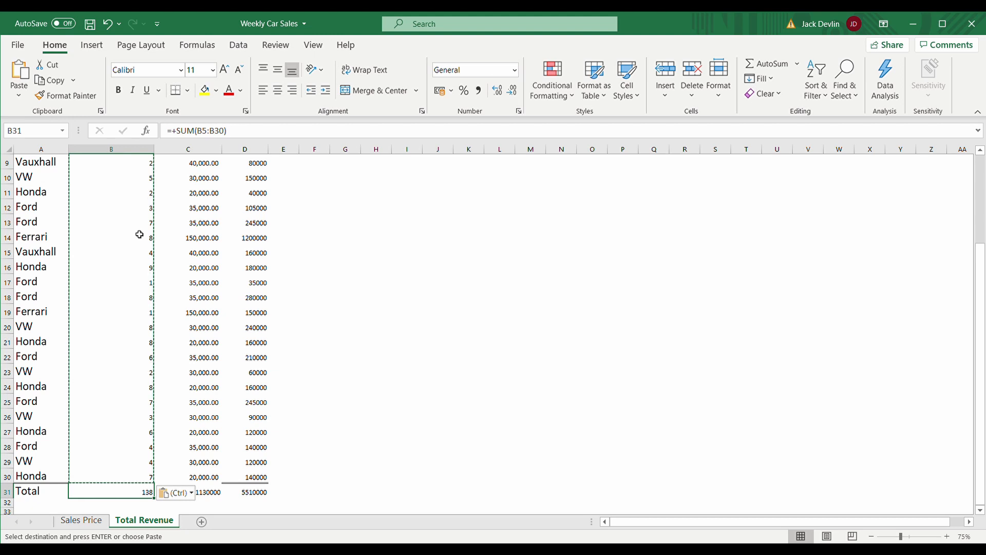
{"action": "key", "text": "Right"}
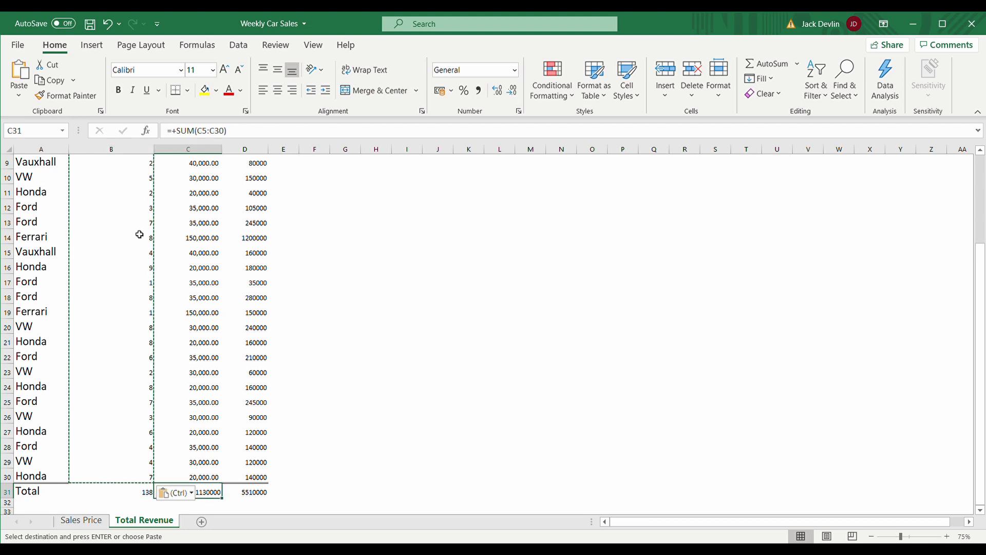
{"action": "left_click", "coordinate": [479, 93]}
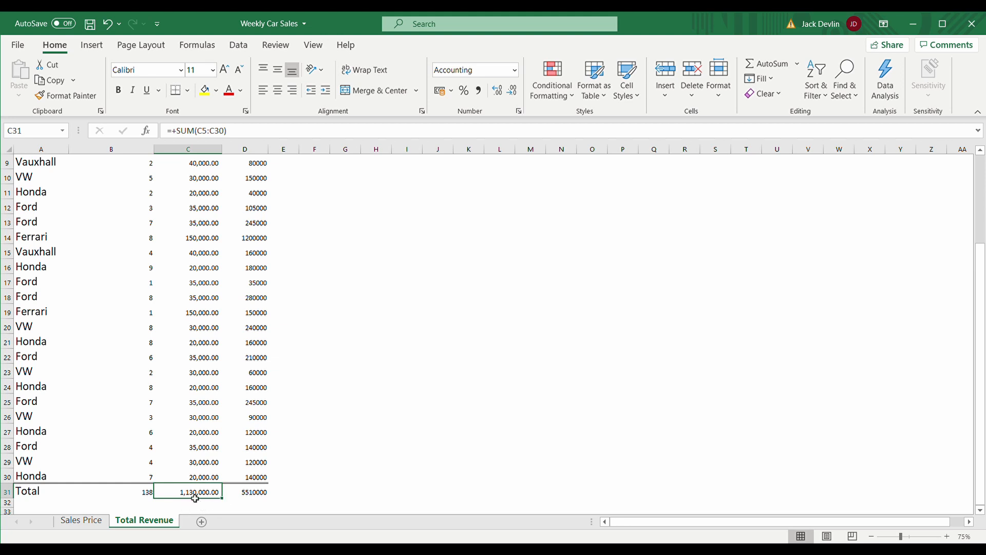
{"action": "key", "text": "Delete"}
- Apply the comma number style to the total revenue in D31
{"action": "key", "text": "Right"}
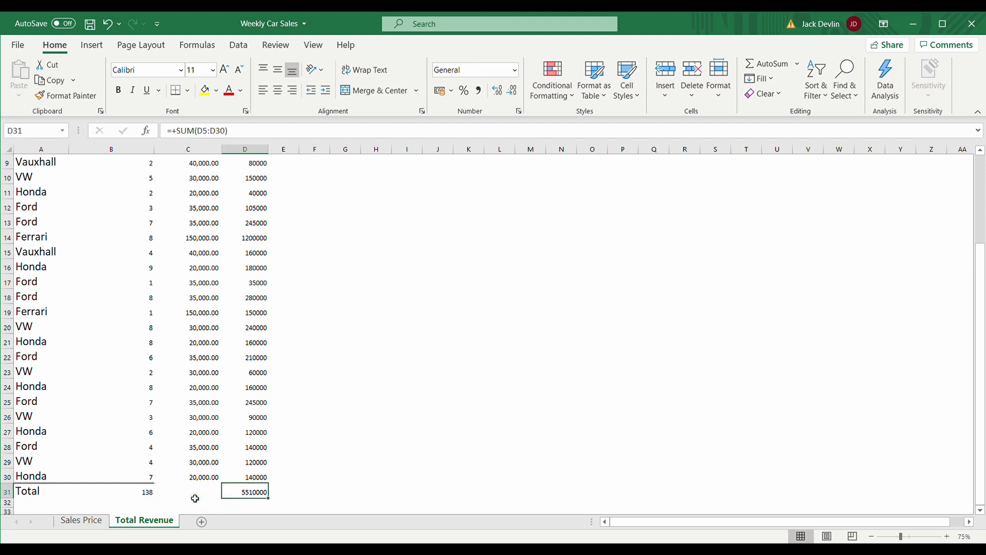
{"action": "scroll", "coordinate": [340, 328], "scroll_direction": "up", "scroll_amount": 3}
{"action": "scroll", "coordinate": [341, 328], "scroll_direction": "down", "scroll_amount": 6}
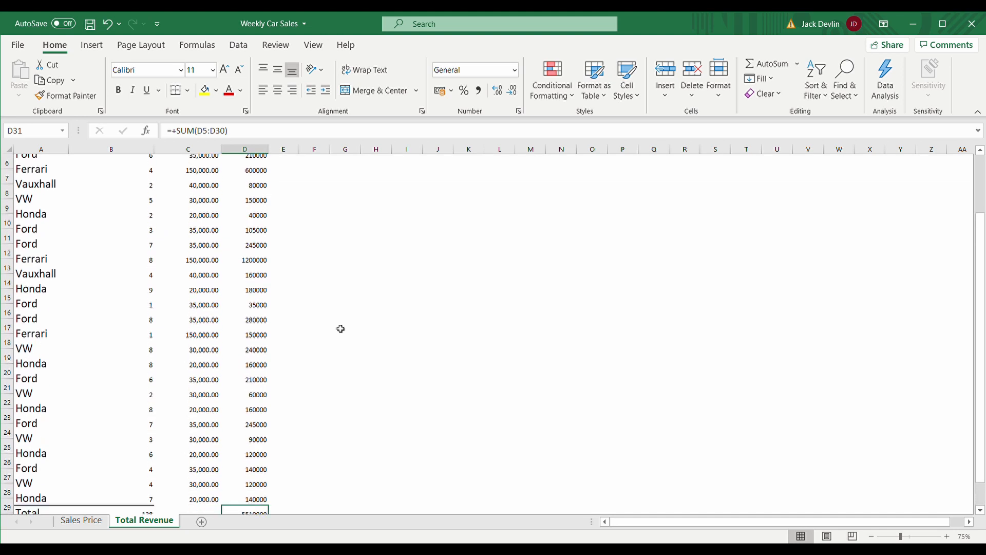
{"action": "left_click", "coordinate": [477, 92]}
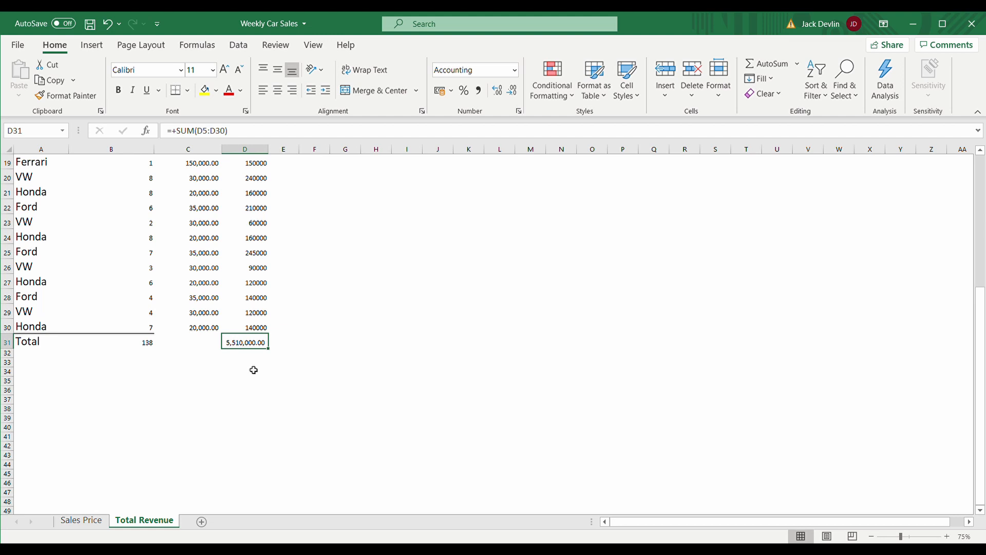
- Add a bottom border across the last data row, A30:D30, above the Total row
{"action": "key", "text": "ctrl+Up"}
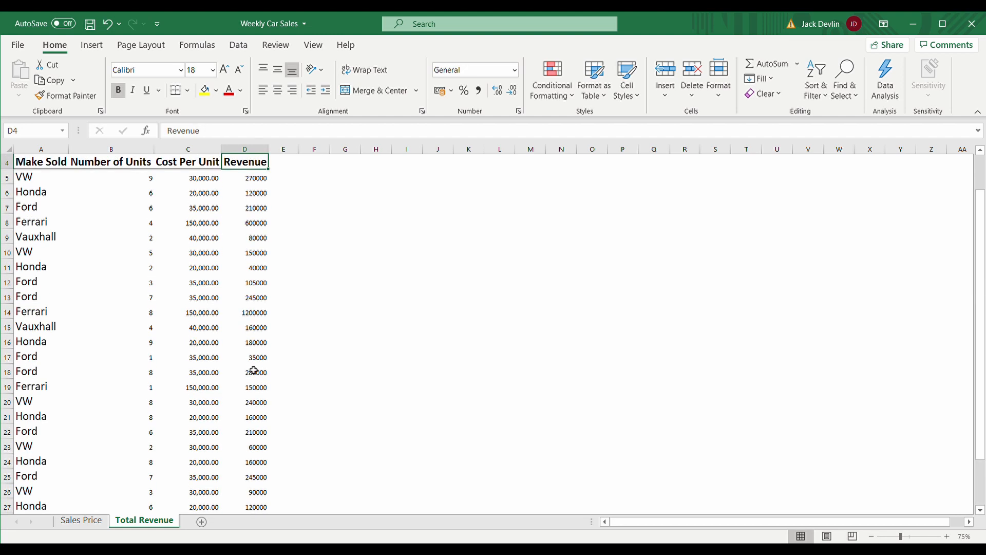
{"action": "key", "text": "ctrl+Up"}
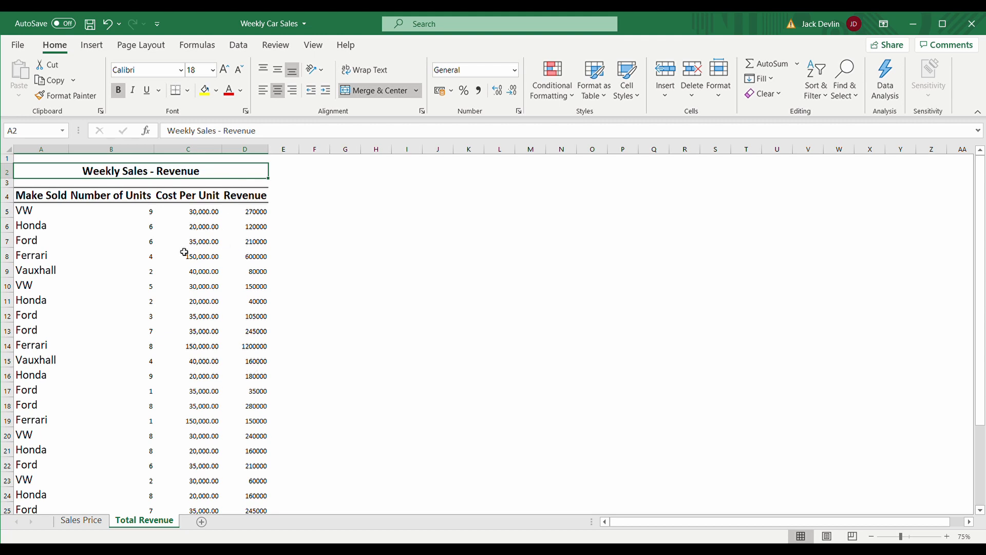
{"action": "scroll", "coordinate": [235, 325], "scroll_direction": "down", "scroll_amount": 7}
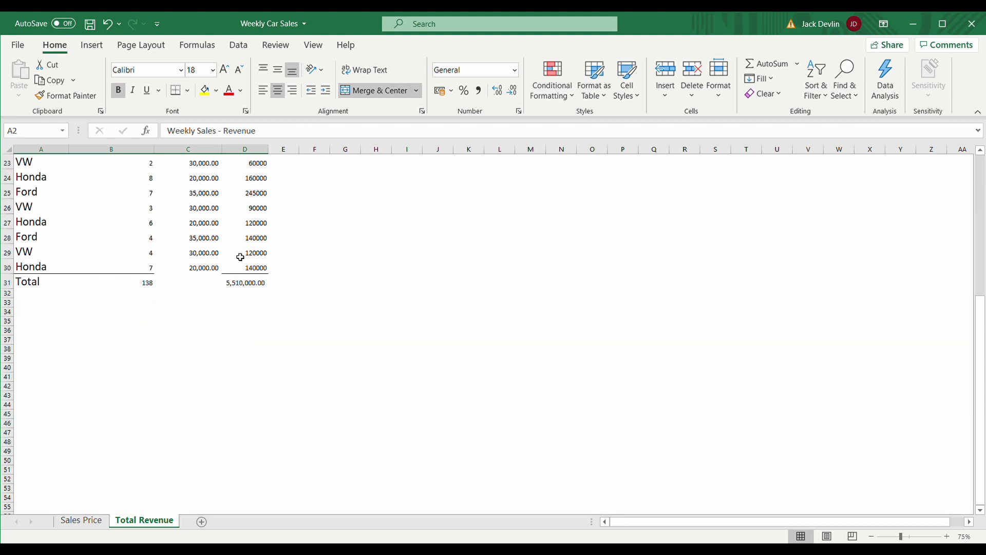
{"action": "left_click_drag", "start_coordinate": [257, 267], "coordinate": [30, 268]}
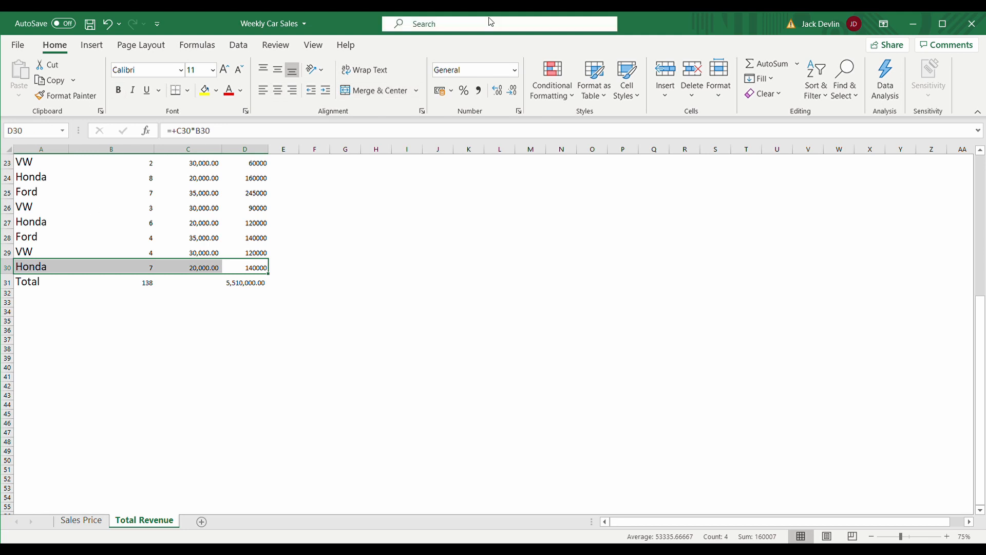
{"action": "left_click", "coordinate": [177, 94]}
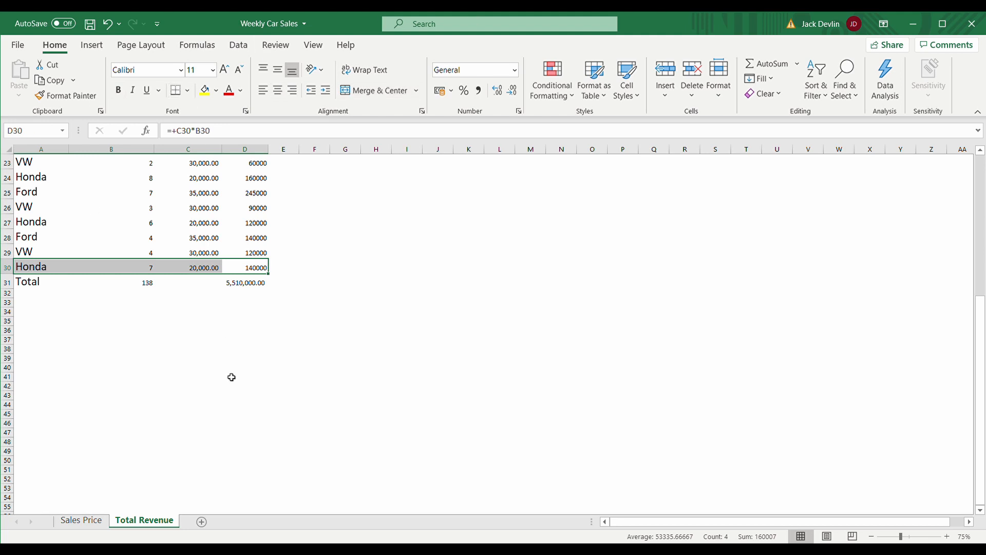
- Compare the VLOOKUP results for VW in C5 and Honda in C6 with their prices on the Sales Price sheet
{"action": "left_click", "coordinate": [256, 243]}
{"action": "key", "text": "ctrl+Up"}
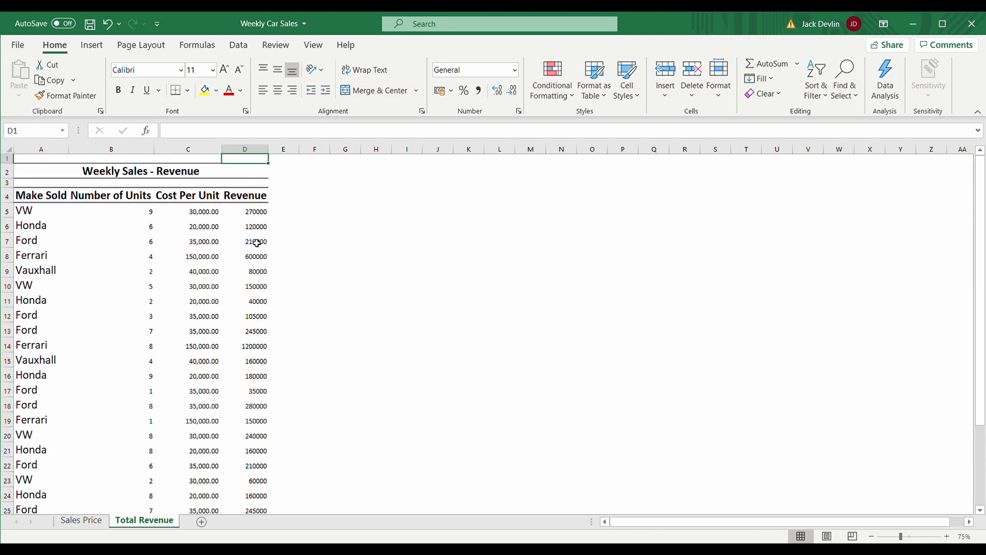
{"action": "key", "text": "Down"}
{"action": "key", "text": "Left"}
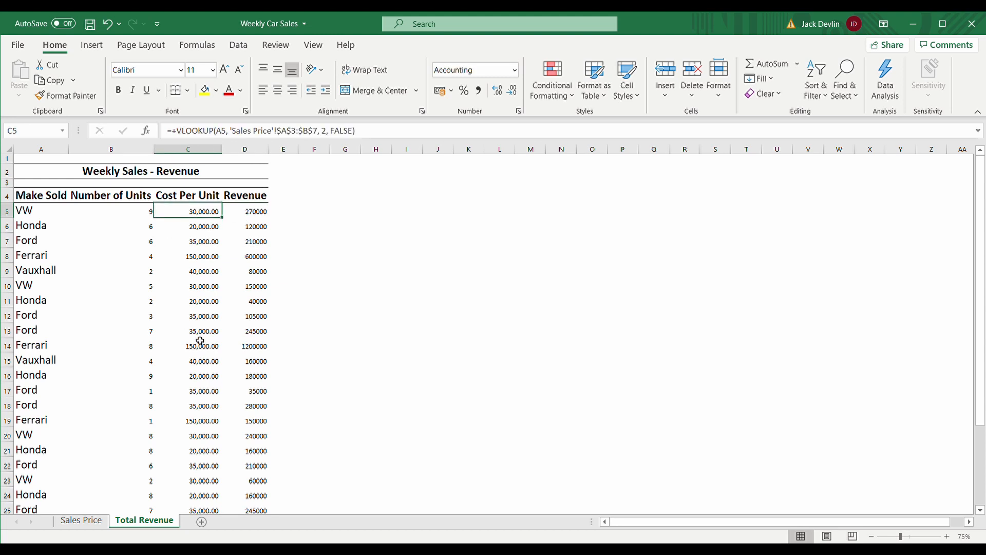
{"action": "key", "text": "ctrl+Page_Up"}
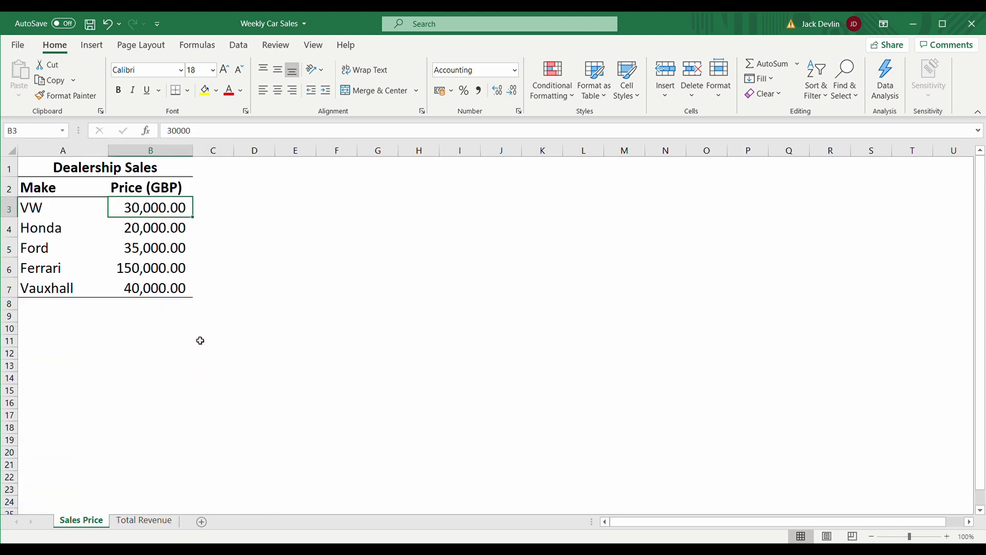
{"action": "key", "text": "ctrl+Page_Down"}
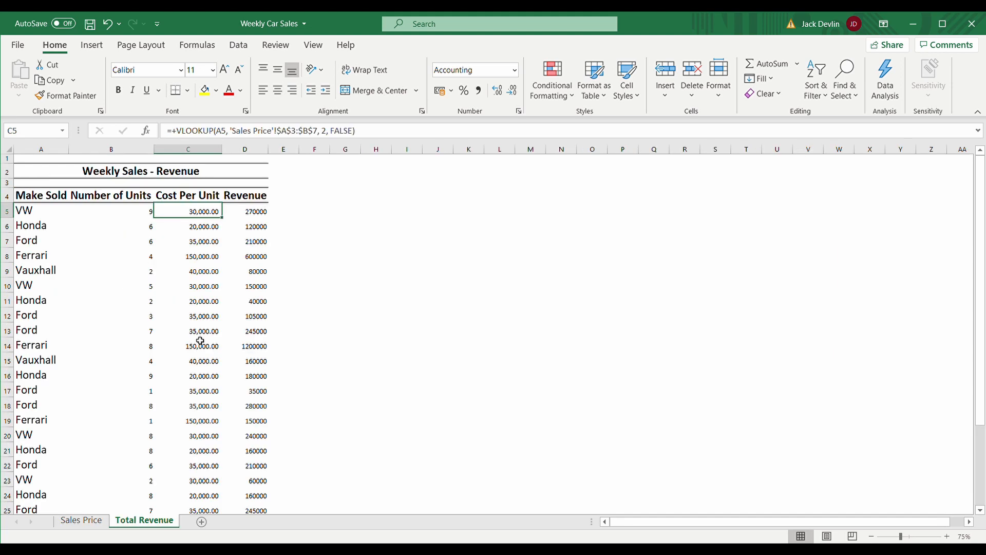
{"action": "key", "text": "Down"}
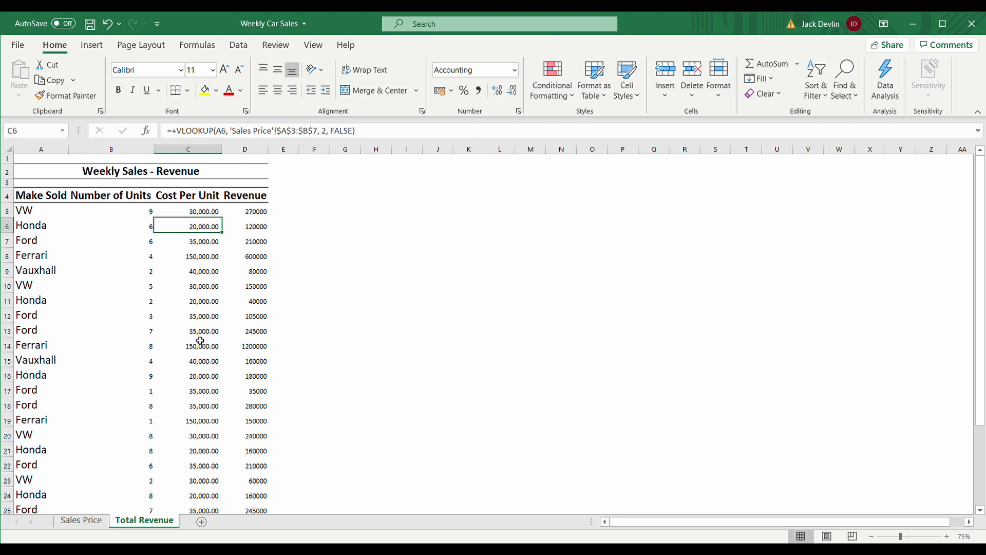
{"action": "key", "text": "ctrl+Page_Up"}
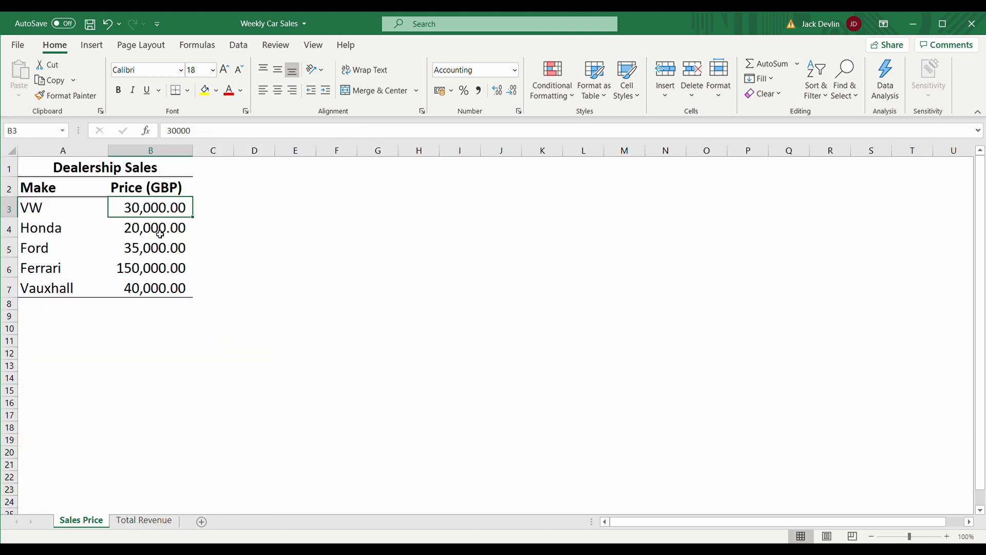
{"action": "key", "text": "ctrl+Page_Down"}
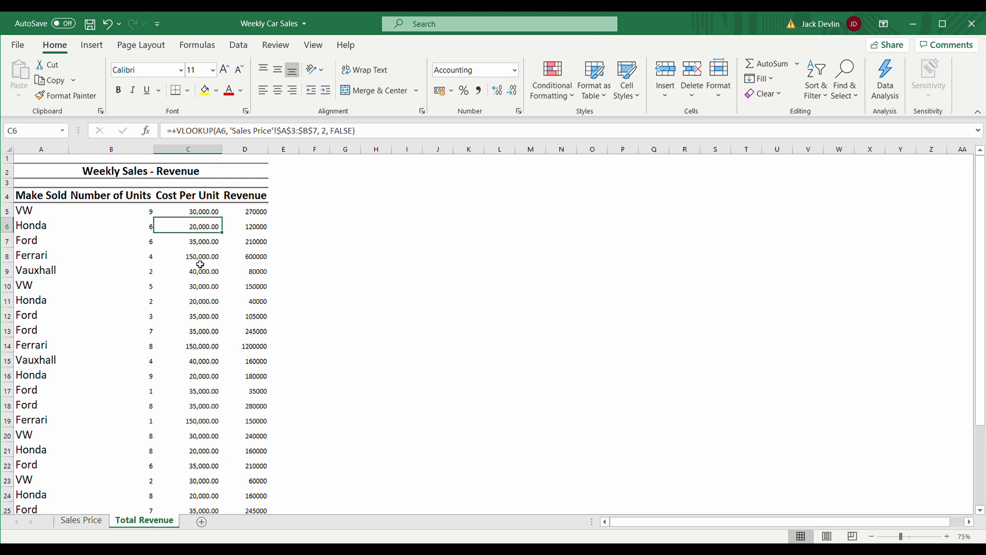
- Apply the comma number style to the Revenue column values in D5:D30
{"action": "left_click", "coordinate": [248, 212]}
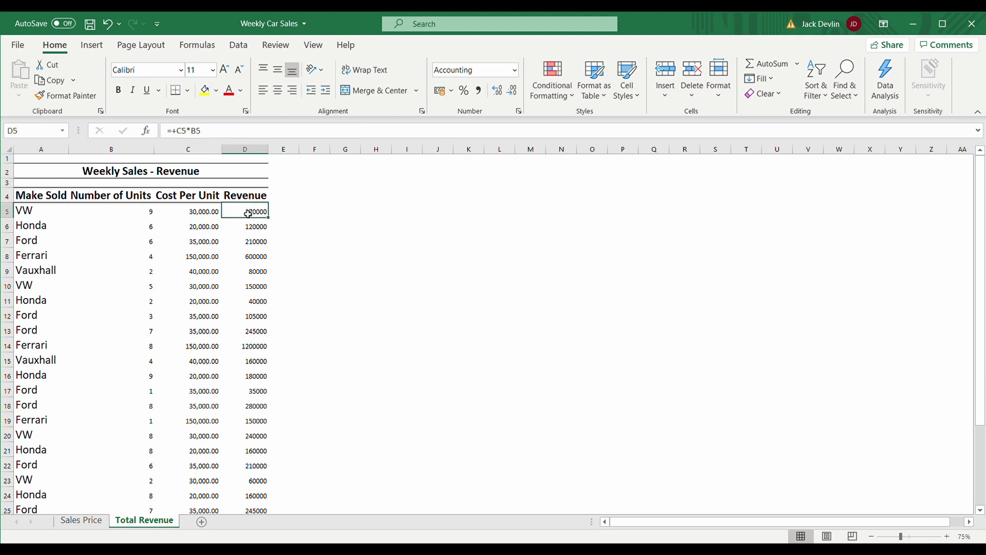
{"action": "key", "text": "ctrl+shift+Down"}
{"action": "key", "text": "shift+Up"}
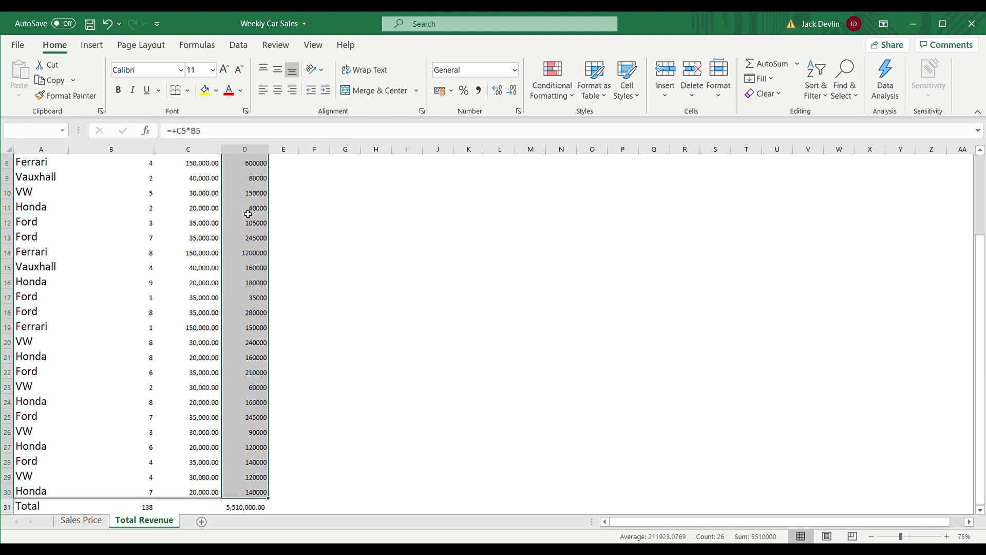
{"action": "left_click", "coordinate": [478, 95]}
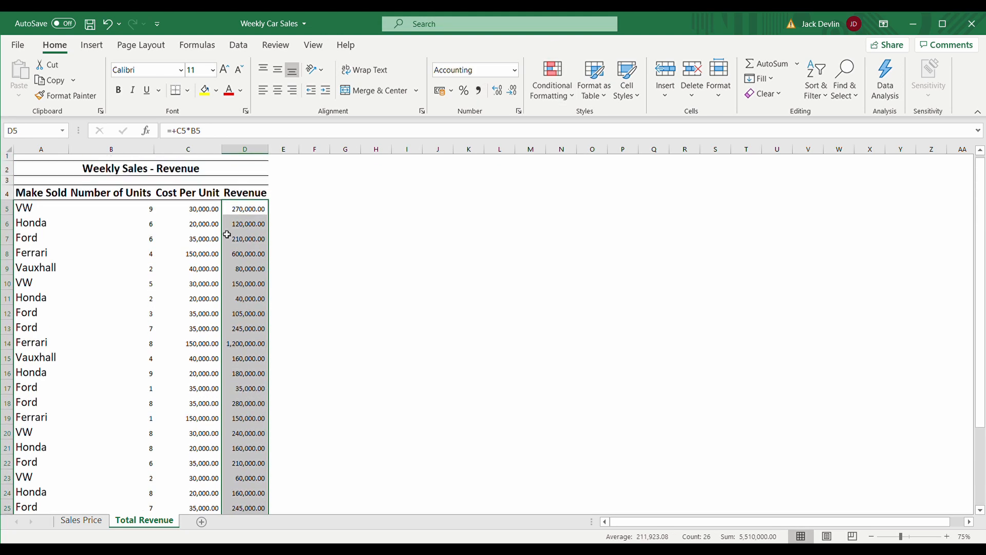
- Examine the first VW row's number of units and revenue formula, and the makes listed in A5 to A7
{"action": "left_click", "coordinate": [148, 215]}
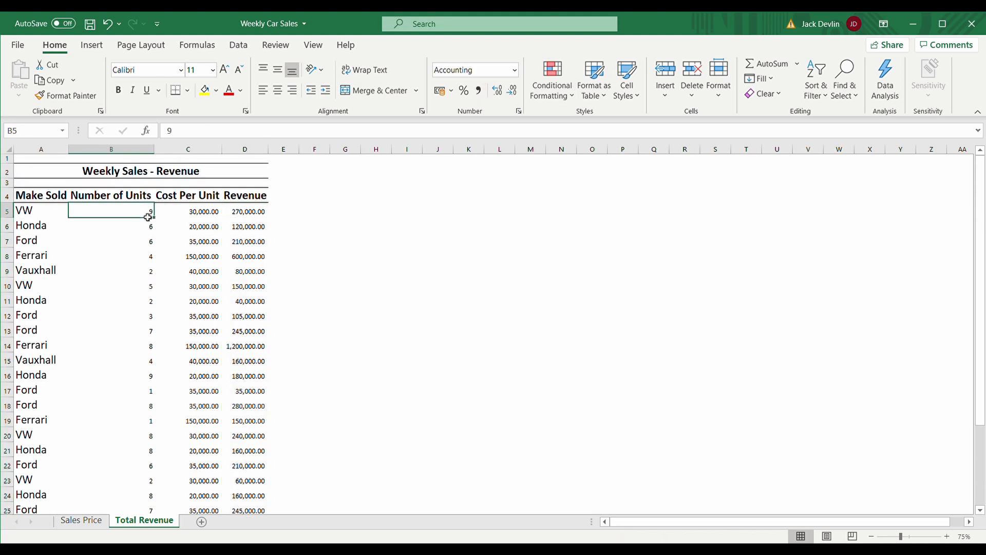
{"action": "left_click", "coordinate": [254, 216]}
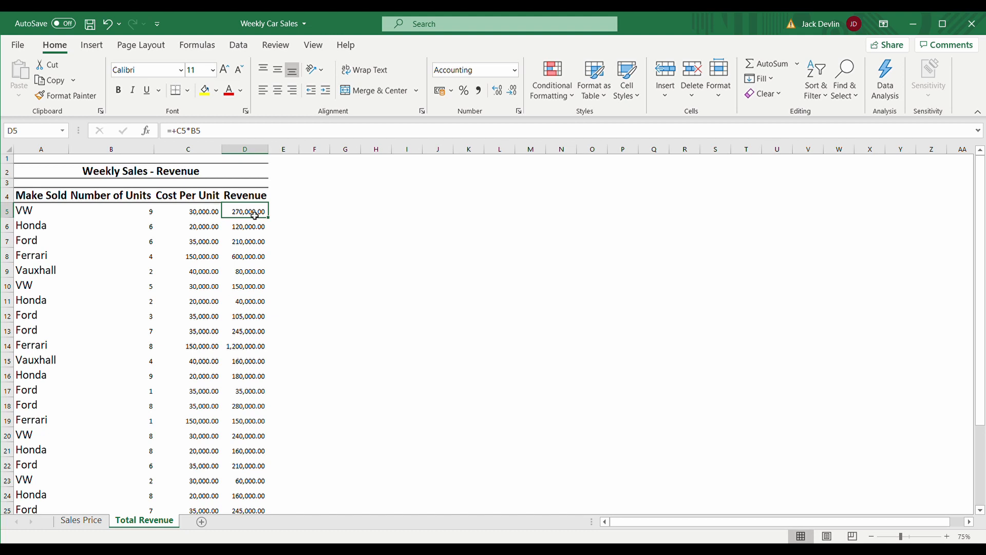
{"action": "key", "text": "Up"}
{"action": "key", "text": "ctrl+Left"}
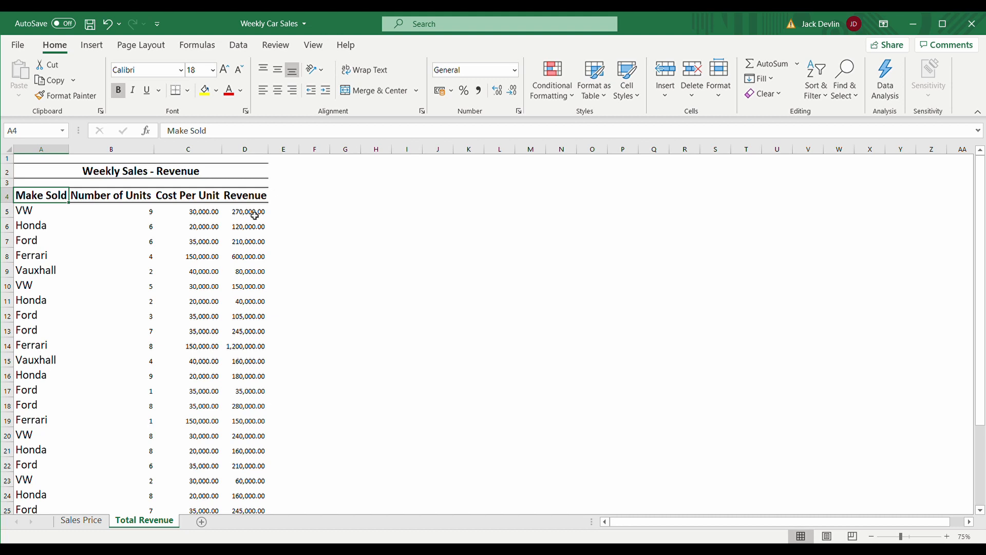
{"action": "key", "text": "Down"}
{"action": "key", "text": "Down"}
{"action": "key", "text": "Down"}
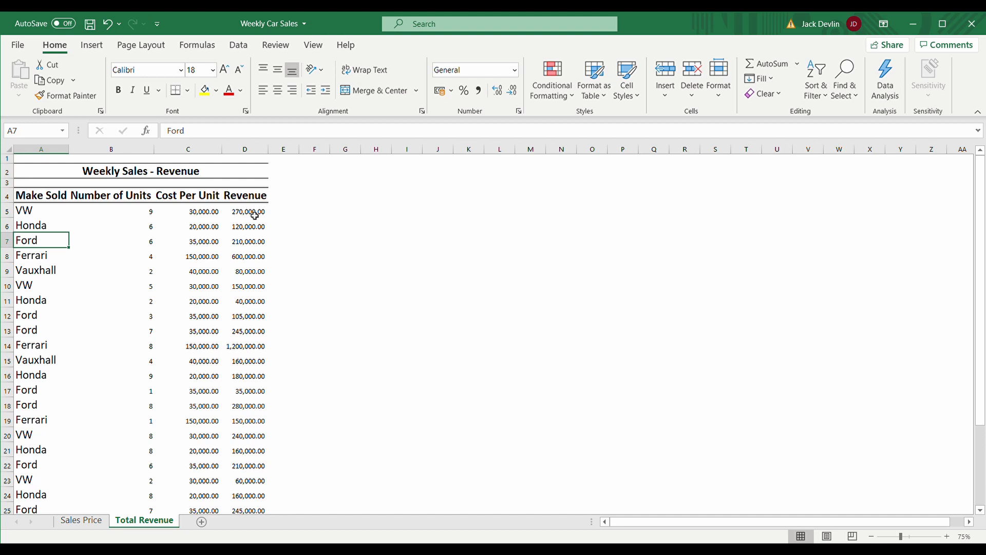
{"action": "key", "text": "Up"}
{"action": "key", "text": "Up"}
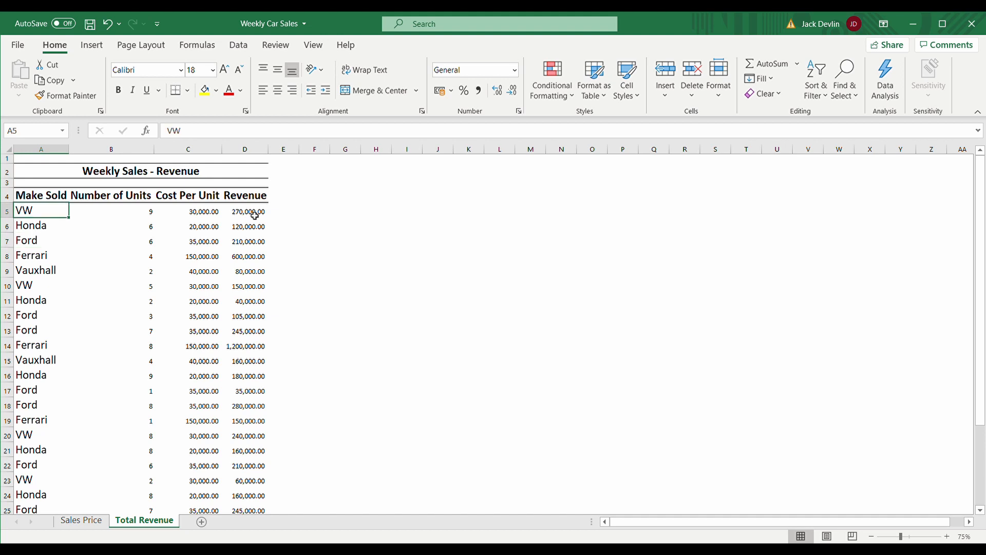
- Try placing a copy of the first VW sales row, A5:D5, at F5, and undo the paste
{"action": "key", "text": "shift+Right"}
{"action": "key", "text": "shift+Right"}
{"action": "key", "text": "shift+Right"}
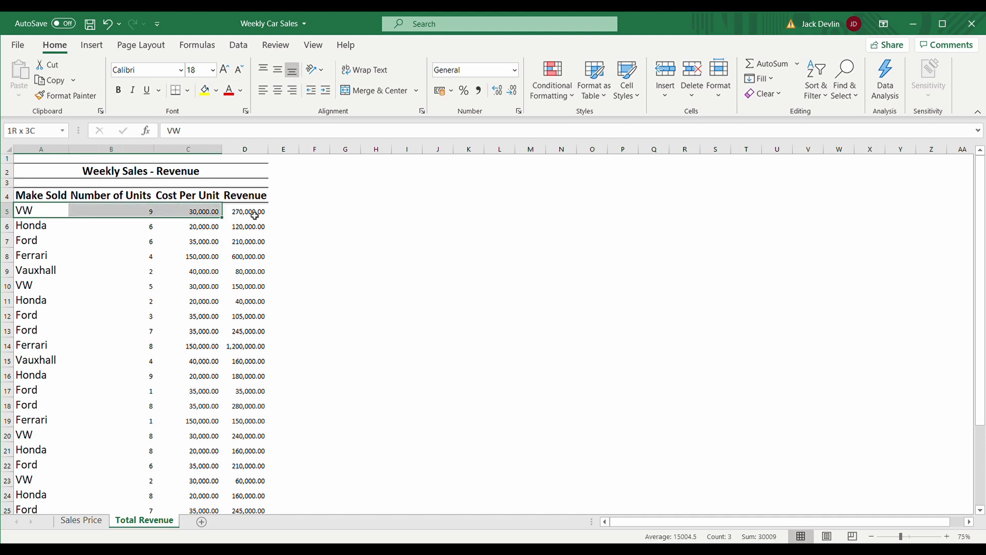
{"action": "key", "text": "ctrl+c"}
{"action": "key", "text": "Right"}
{"action": "key", "text": "Right"}
{"action": "key", "text": "Right"}
{"action": "key", "text": "Right"}
{"action": "key", "text": "Right"}
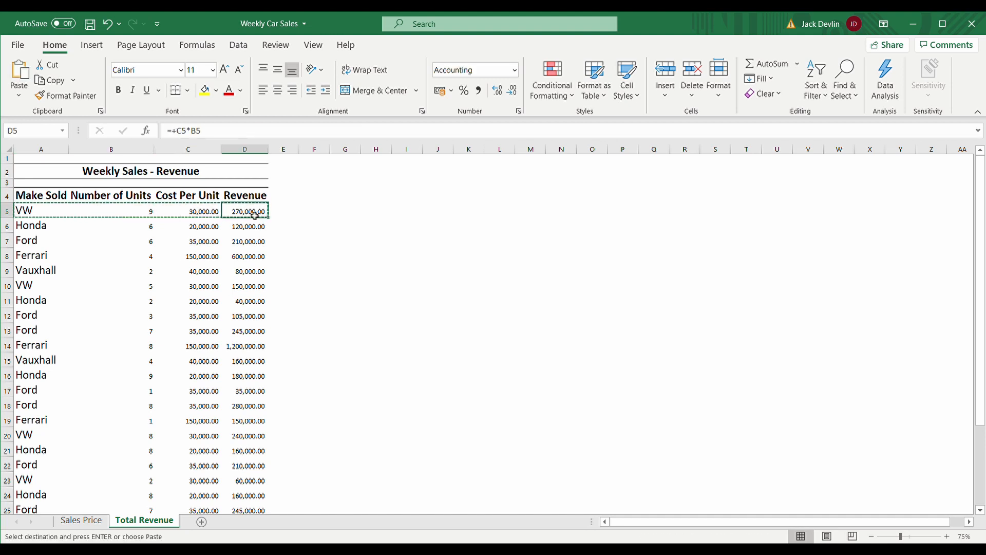
{"action": "key", "text": "ctrl+v"}
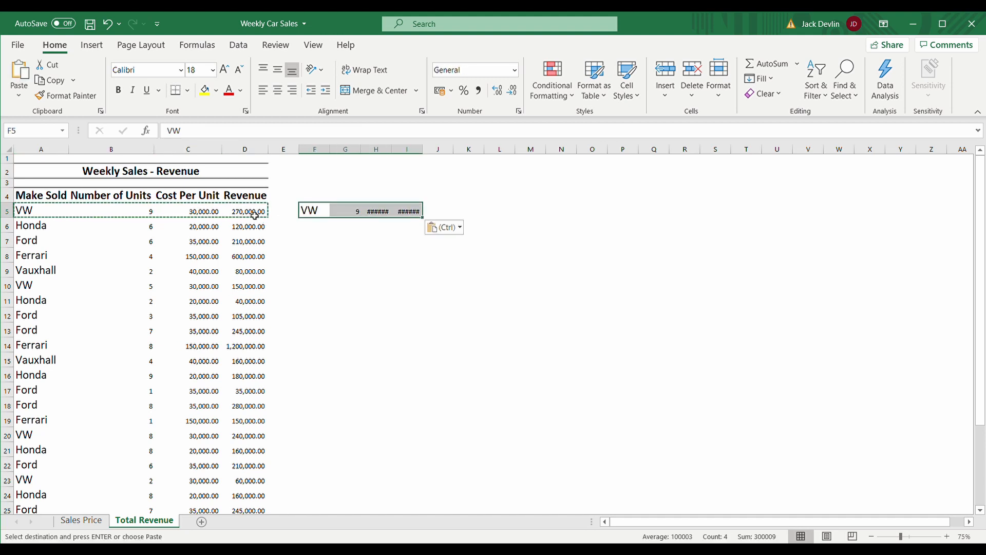
{"action": "key", "text": "ctrl+z"}
- Review the sales table by selecting A4:D30 without the Total row, and return to cell A1
{"action": "key", "text": "Left"}
{"action": "key", "text": "Left"}
{"action": "key", "text": "Left"}
{"action": "key", "text": "Left"}
{"action": "key", "text": "Left"}
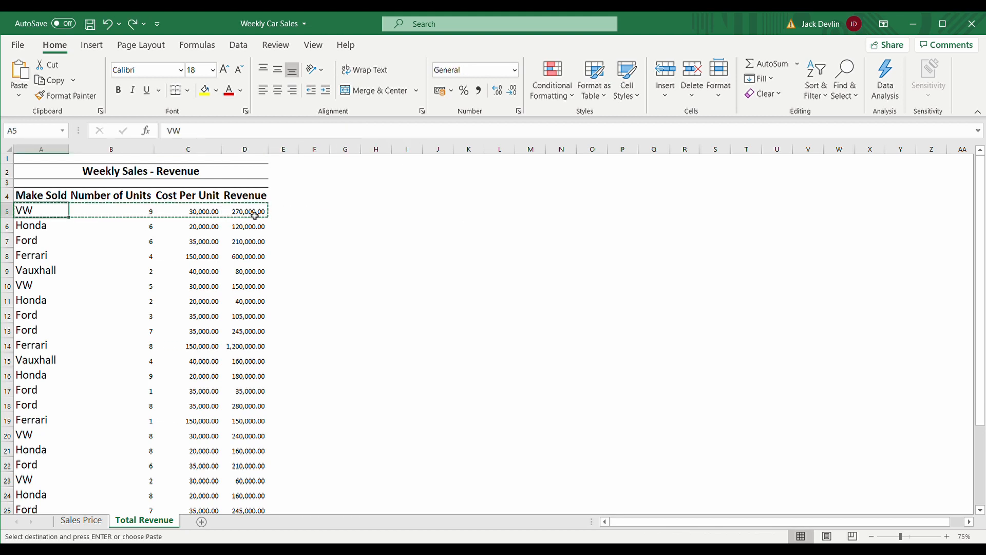
{"action": "key", "text": "Up"}
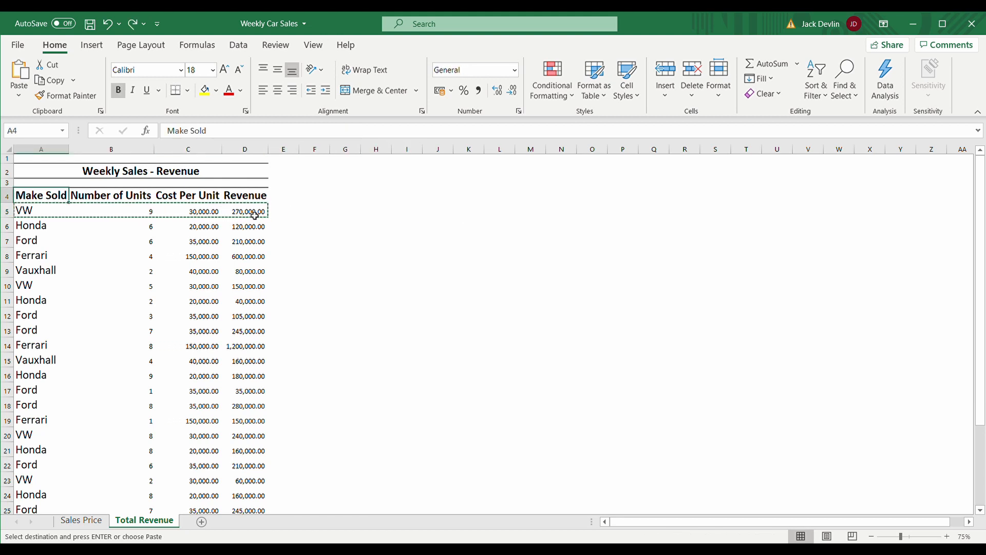
{"action": "key", "text": "shift+Right"}
{"action": "key", "text": "shift+Right"}
{"action": "key", "text": "shift+Right"}
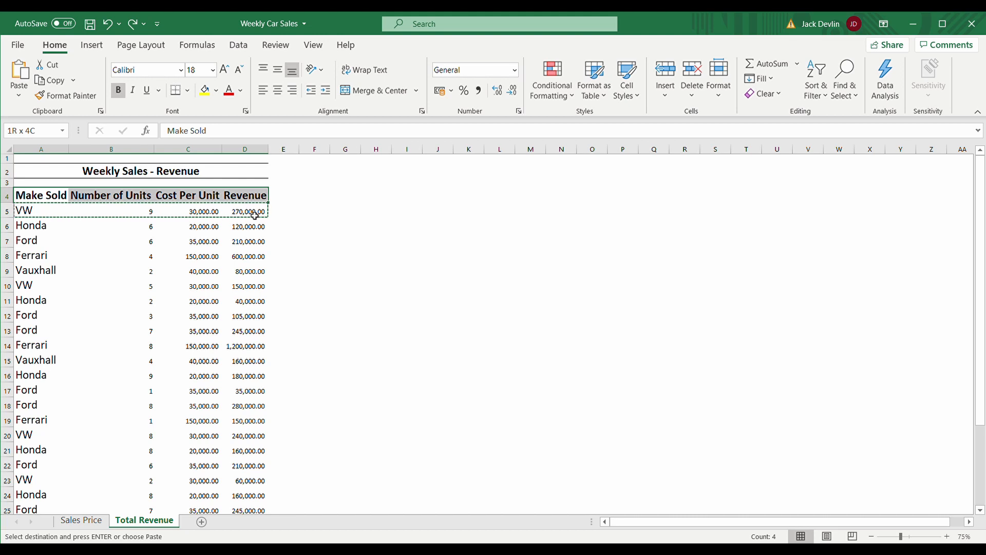
{"action": "key", "text": "ctrl+shift+Down"}
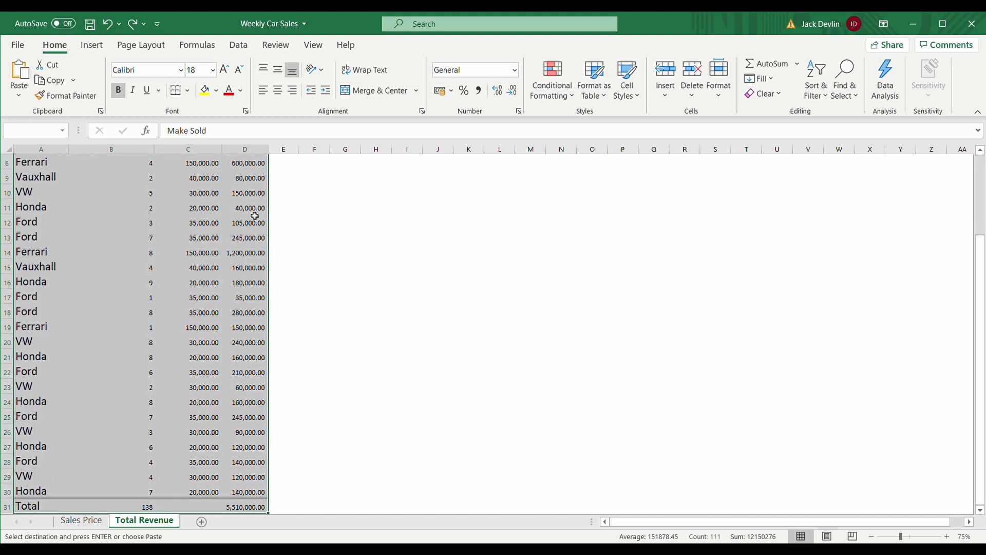
{"action": "key", "text": "shift+Up"}
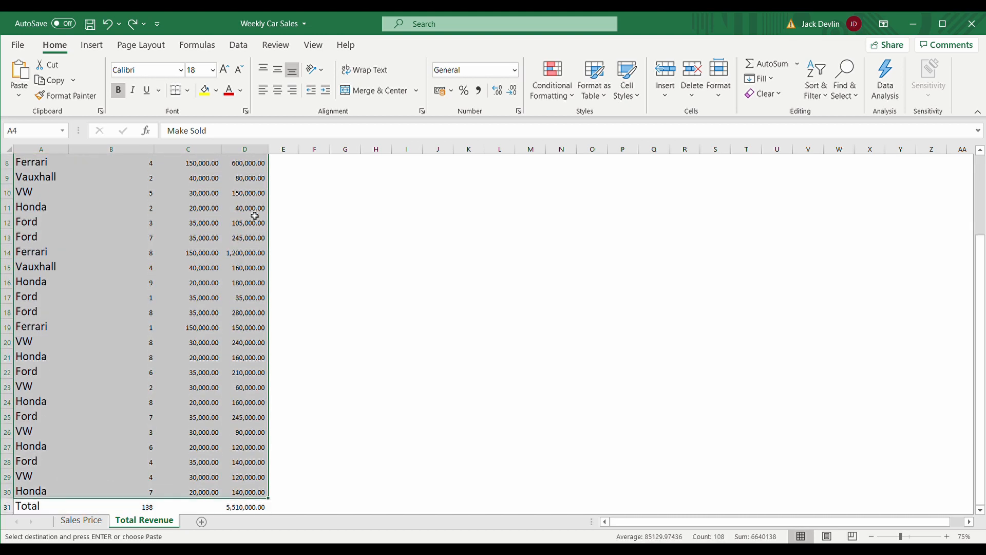
{"action": "key", "text": "ctrl+Home"}
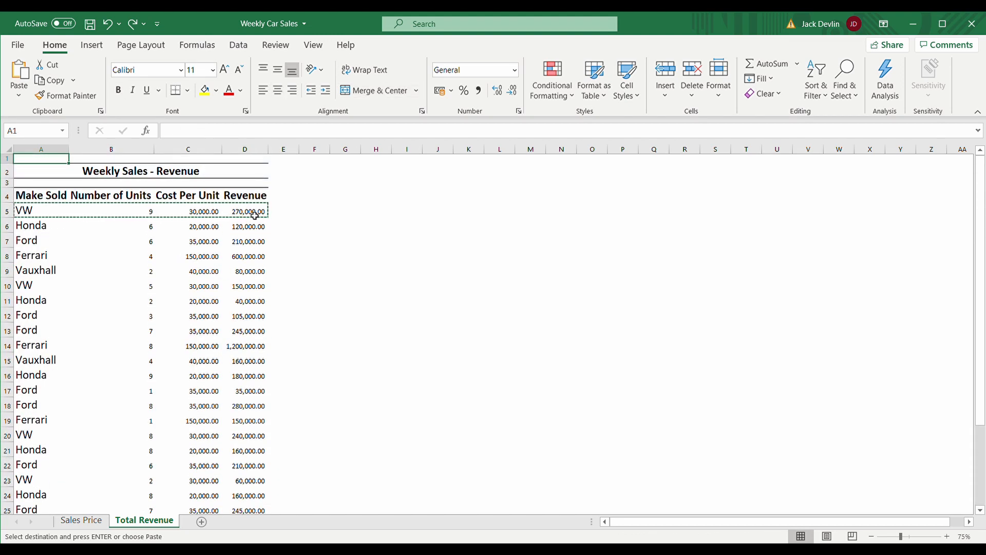
- Check the Sales Price list and inspect the VLOOKUP formula in C5 on the Total Revenue sheet
{"action": "key", "text": "ctrl+Page_Up"}
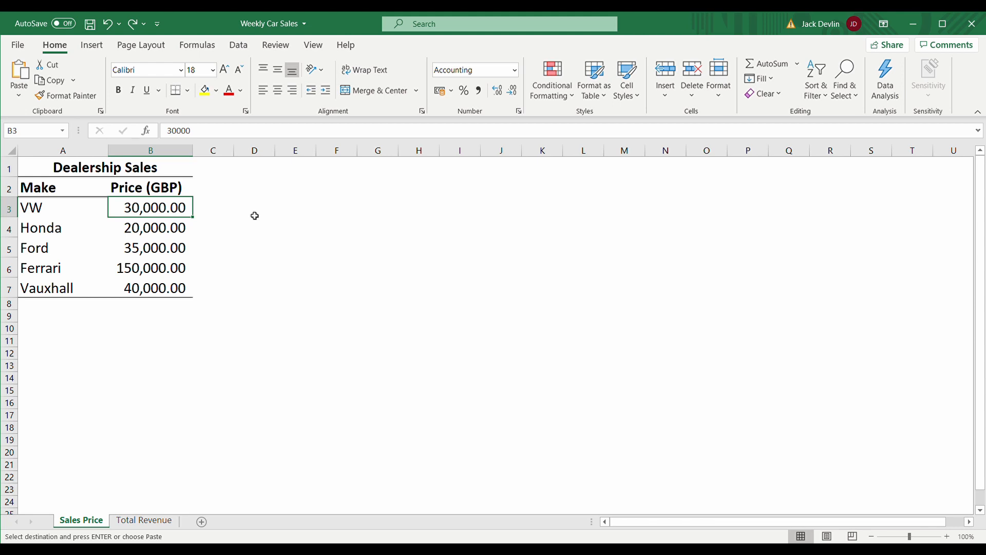
{"action": "key", "text": "ctrl+Page_Down"}
{"action": "left_click", "coordinate": [254, 215]}
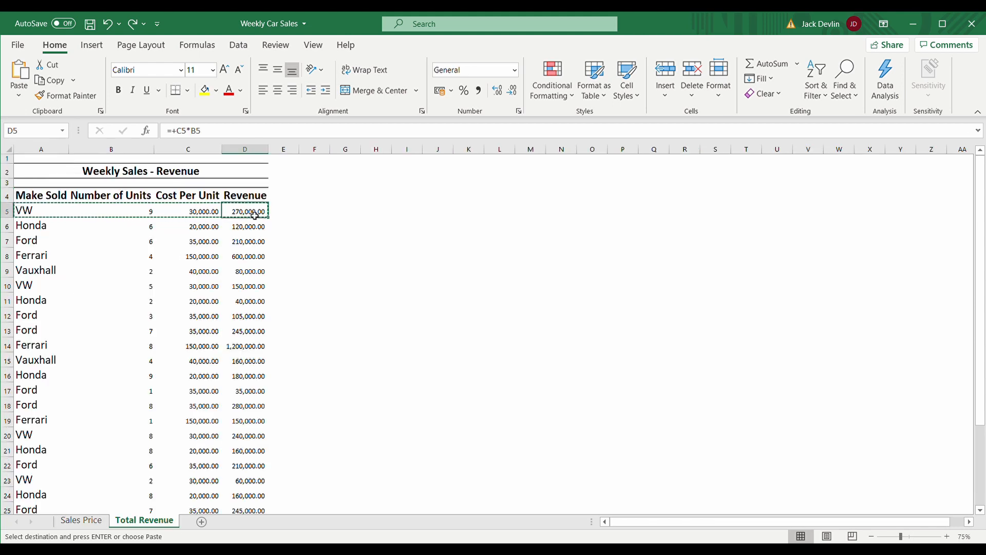
{"action": "key", "text": "Left"}
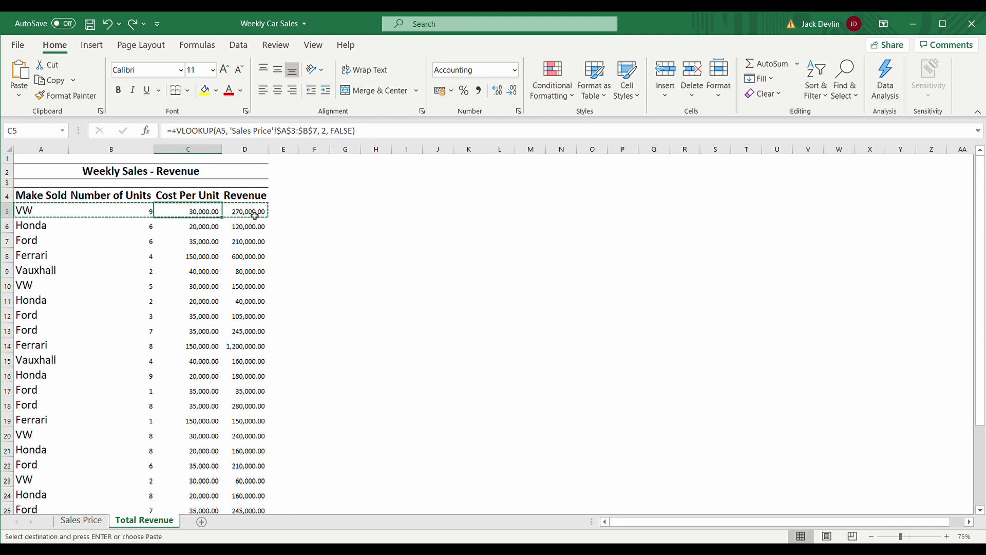
{"action": "key", "text": "F2"}
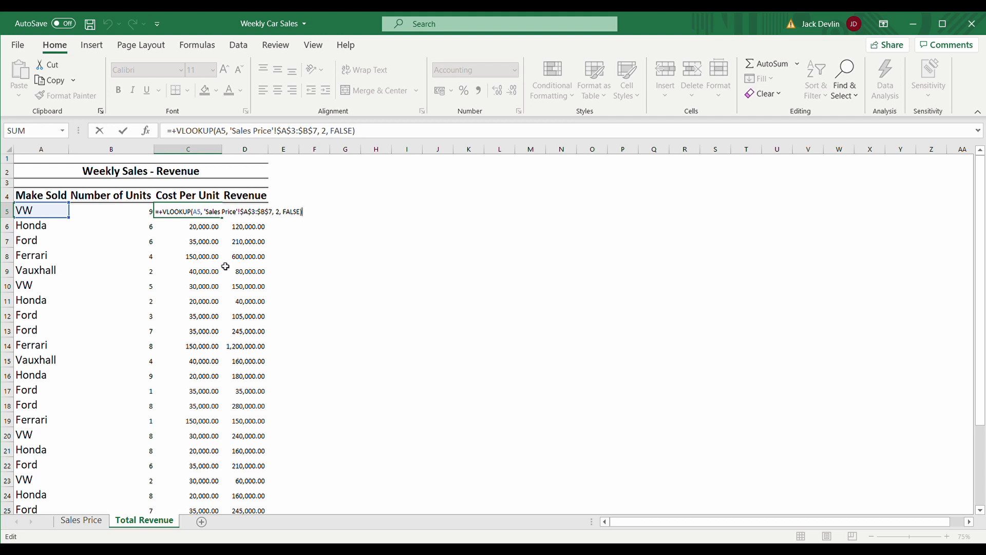
{"action": "key", "text": "Return"}
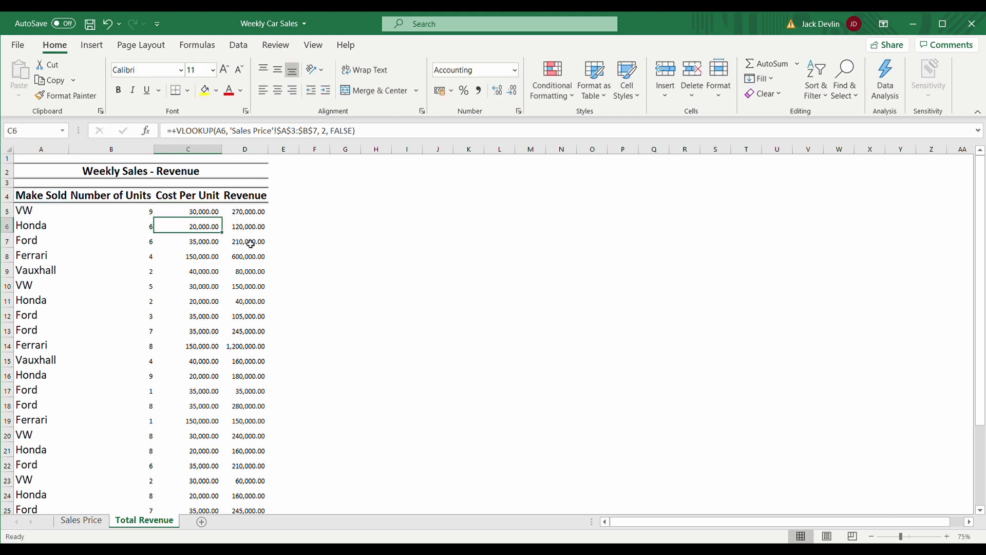
- Select the prices of all makes, B3:B7, on the Sales Price sheet
{"action": "key", "text": "ctrl+Page_Up"}
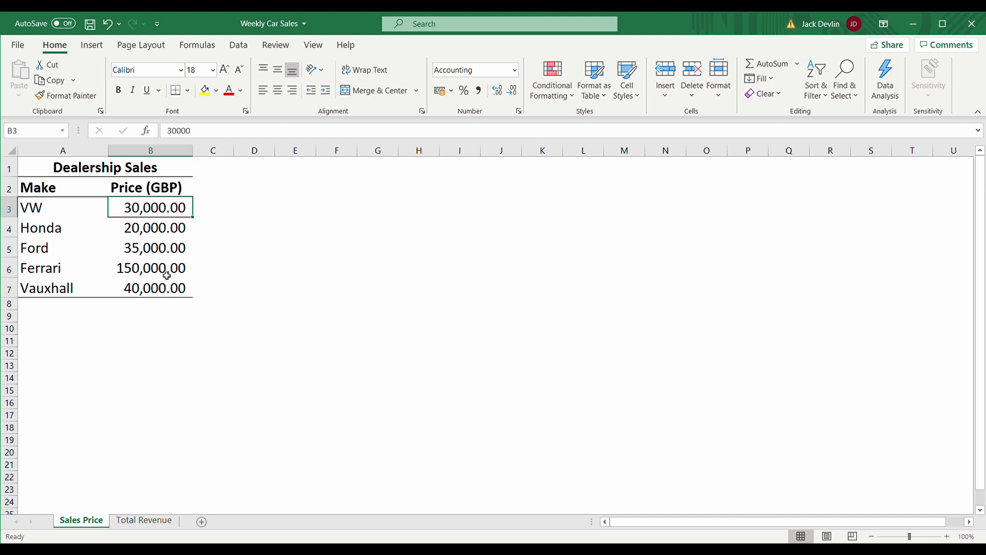
{"action": "key", "text": "ctrl+shift+Down"}
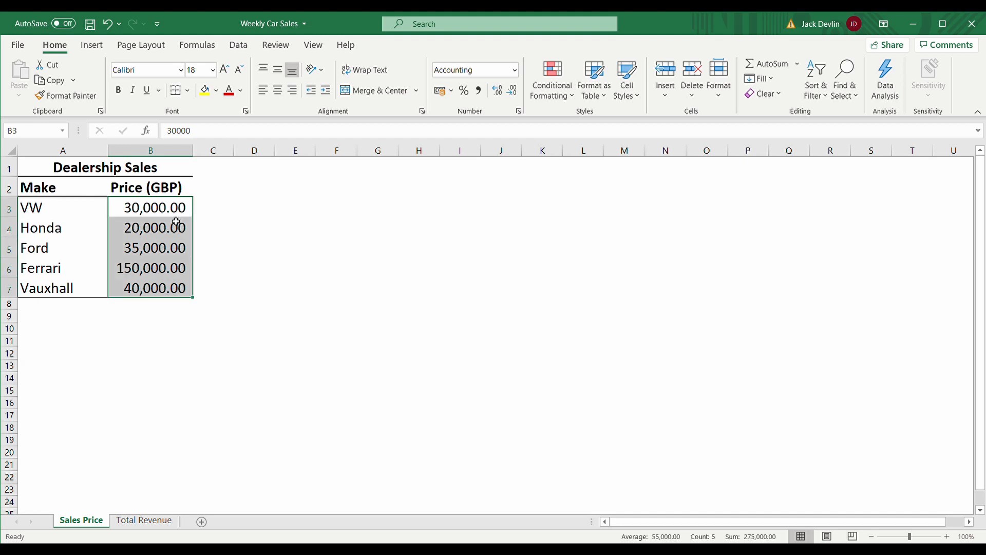